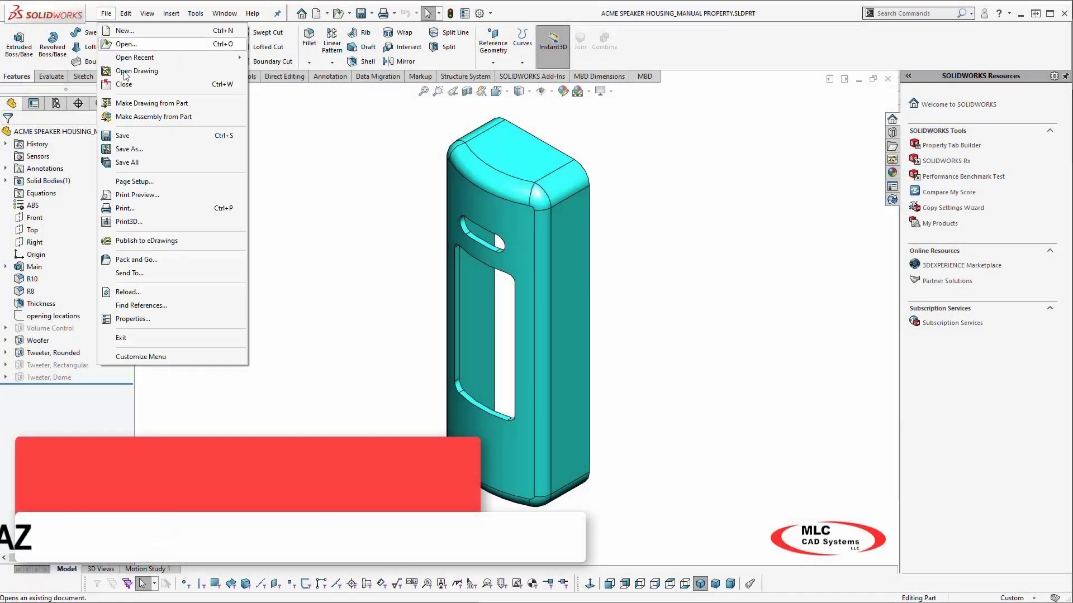
Step: Add Number 100S and Description 'ACME SPEAKER HOUSING - SLOTTED TWEETER' to configuration 100S
{"action": "left_click", "coordinate": [133, 318]}
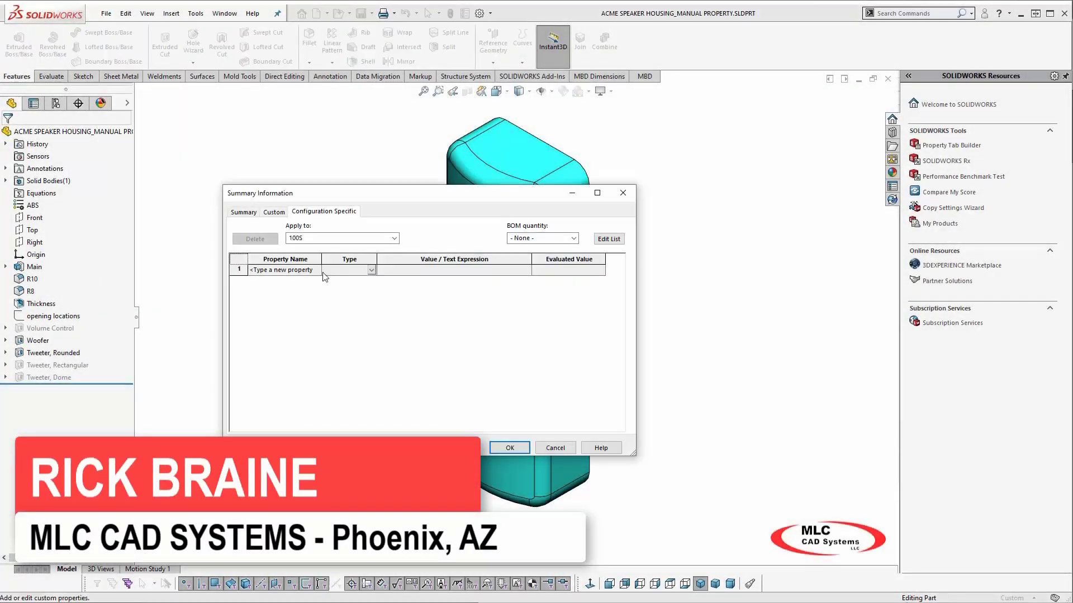
{"action": "left_click", "coordinate": [316, 271]}
{"action": "left_click", "coordinate": [273, 295]}
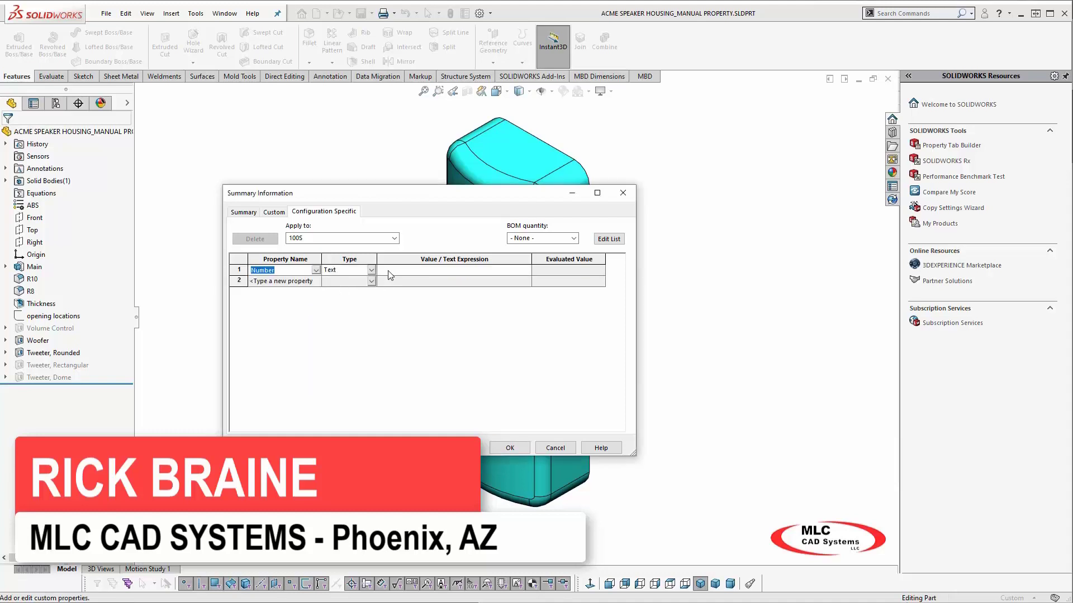
{"action": "left_click", "coordinate": [391, 269]}
{"action": "type", "text": "100"}
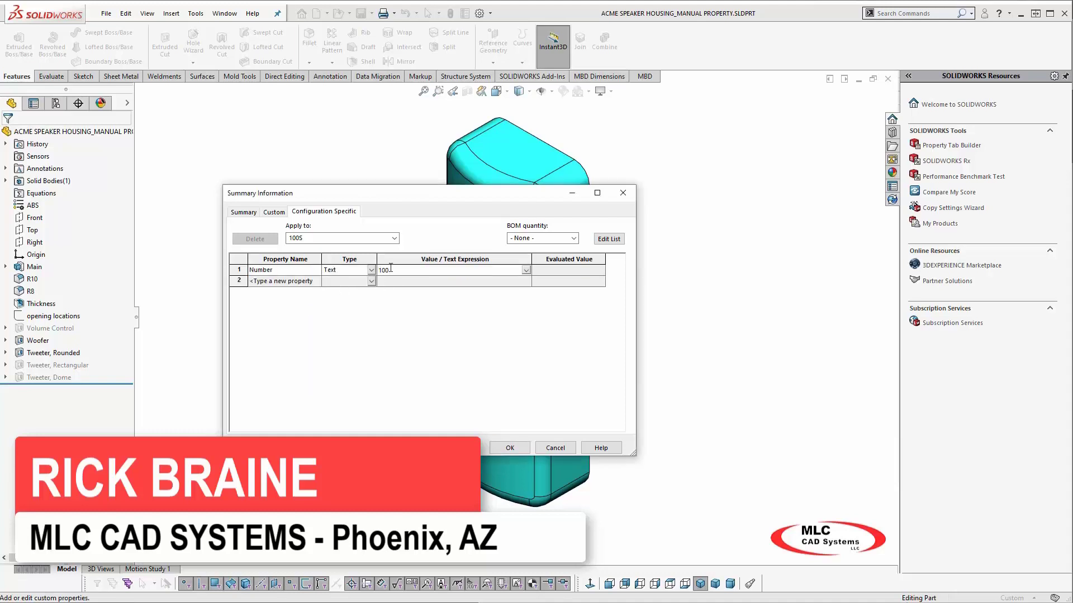
{"action": "type", "text": "S"}
{"action": "left_click", "coordinate": [321, 281]}
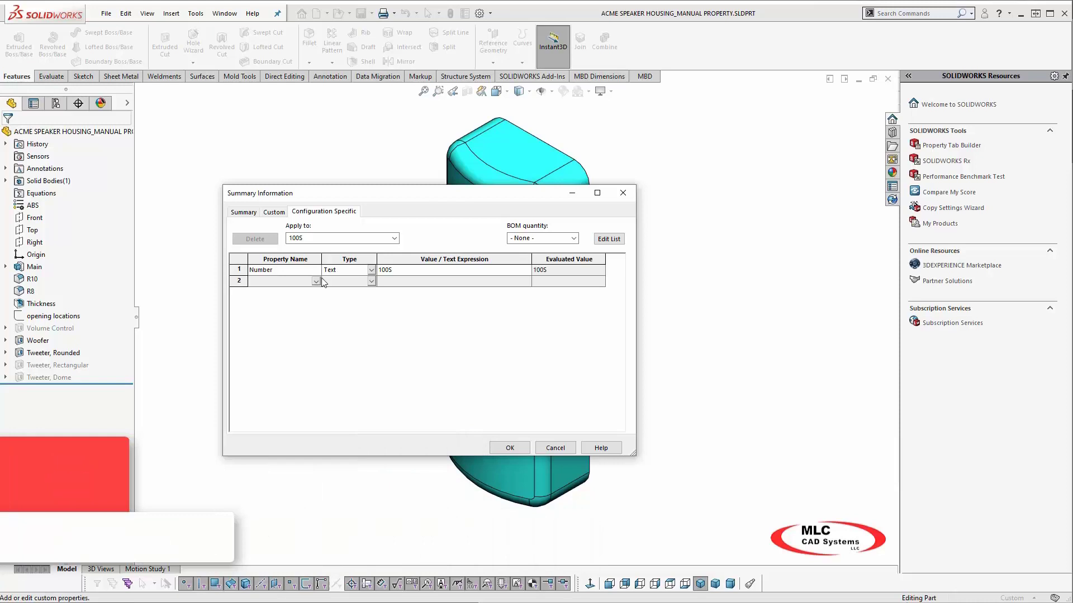
{"action": "left_click", "coordinate": [316, 281]}
{"action": "left_click", "coordinate": [278, 297]}
{"action": "left_click", "coordinate": [386, 282]}
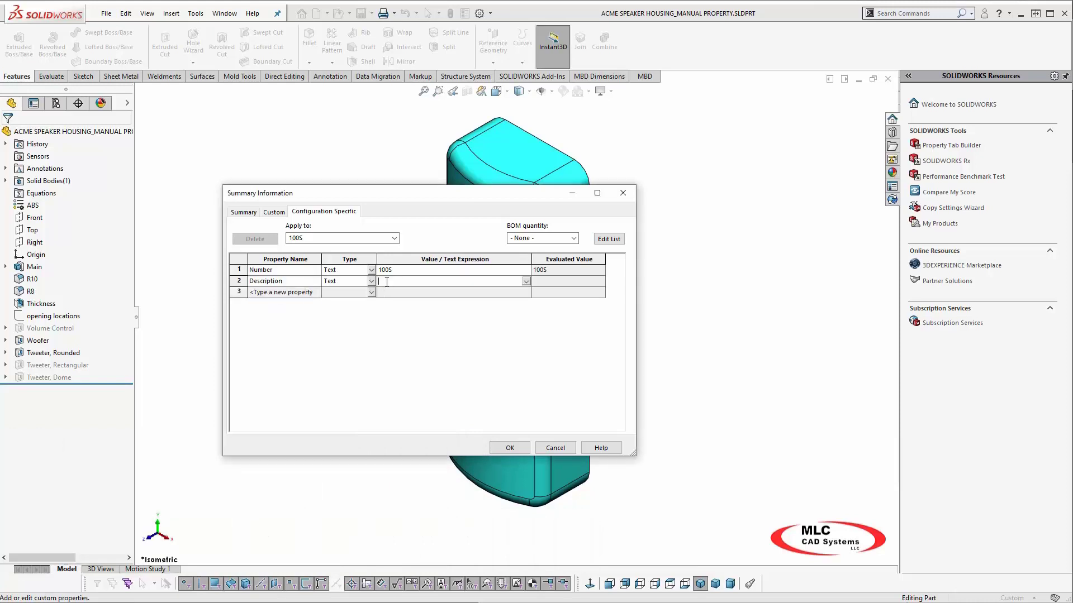
{"action": "type", "text": "ACME SPEAKER HOUSING - SLOTTED TWEETER"}
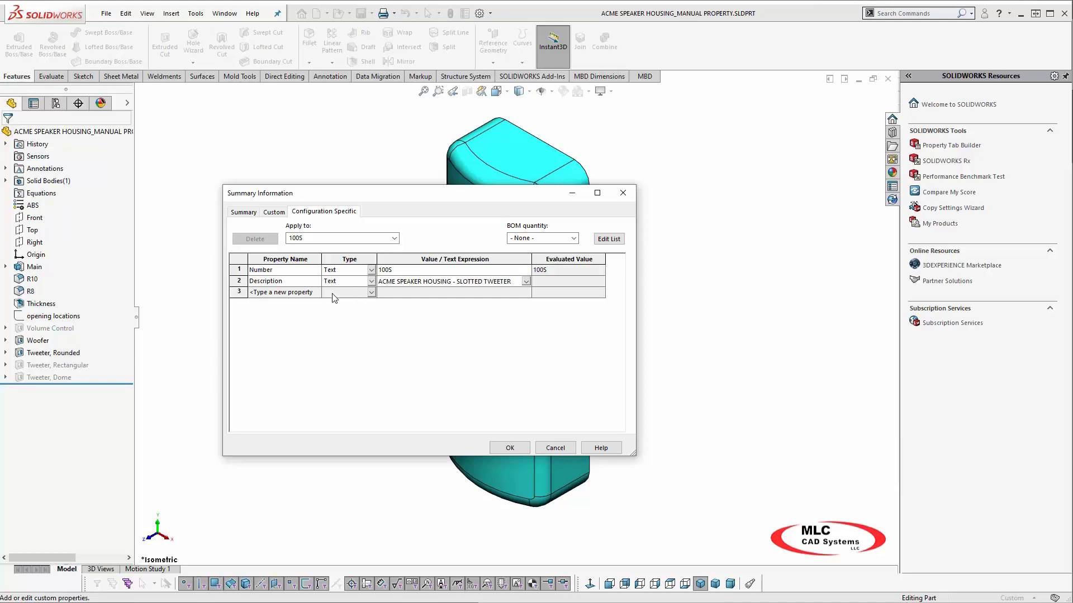
Step: Add Material and Weight properties linked to the part's assigned material and mass
{"action": "left_click", "coordinate": [316, 292]}
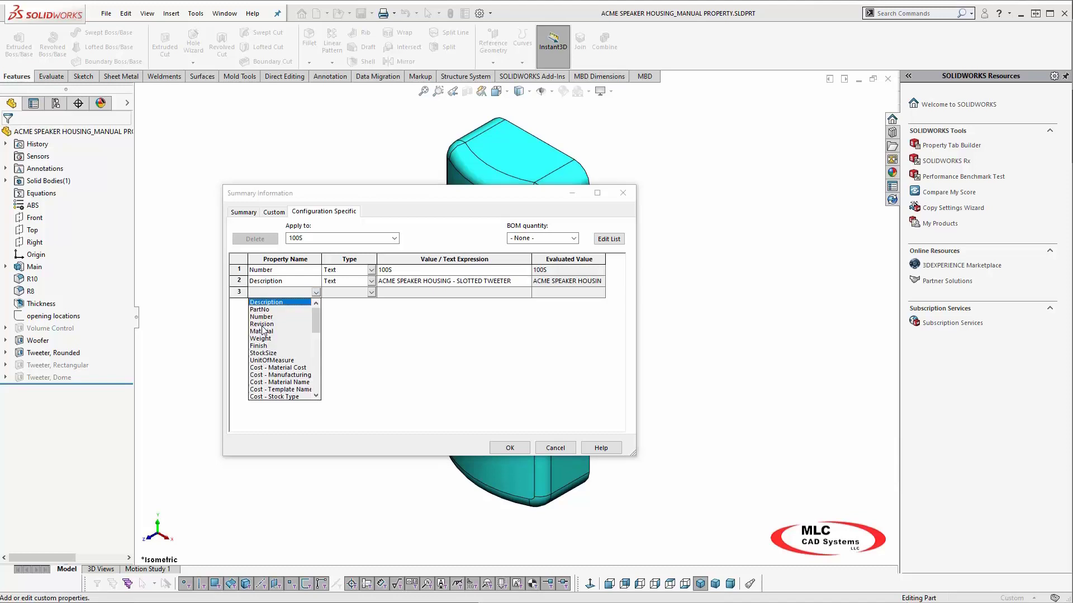
{"action": "left_click", "coordinate": [262, 332]}
{"action": "left_click", "coordinate": [525, 297]}
{"action": "left_click", "coordinate": [397, 302]}
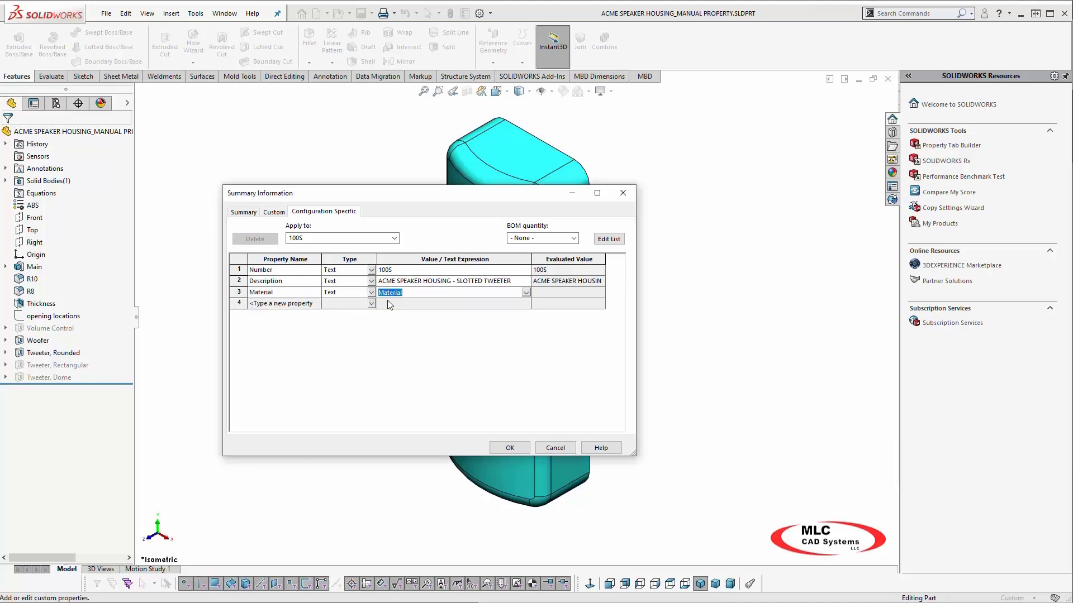
{"action": "left_click", "coordinate": [316, 303]}
{"action": "left_click", "coordinate": [261, 350]}
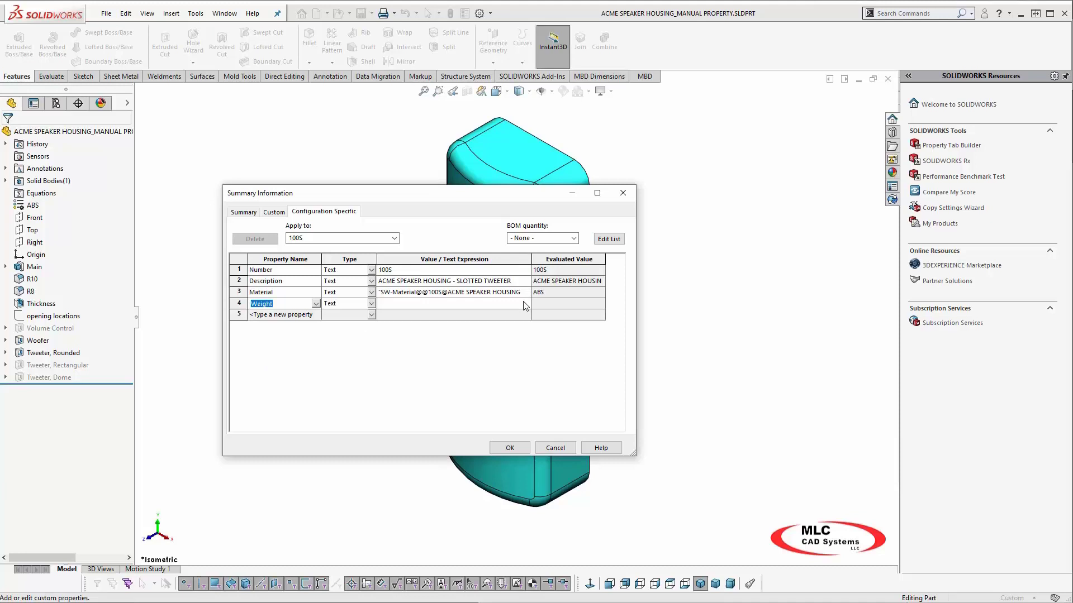
{"action": "left_click", "coordinate": [526, 304]}
{"action": "left_click", "coordinate": [395, 324]}
Step: Add a Finish property, then switch the property list to configuration 400S
{"action": "left_click", "coordinate": [316, 315]}
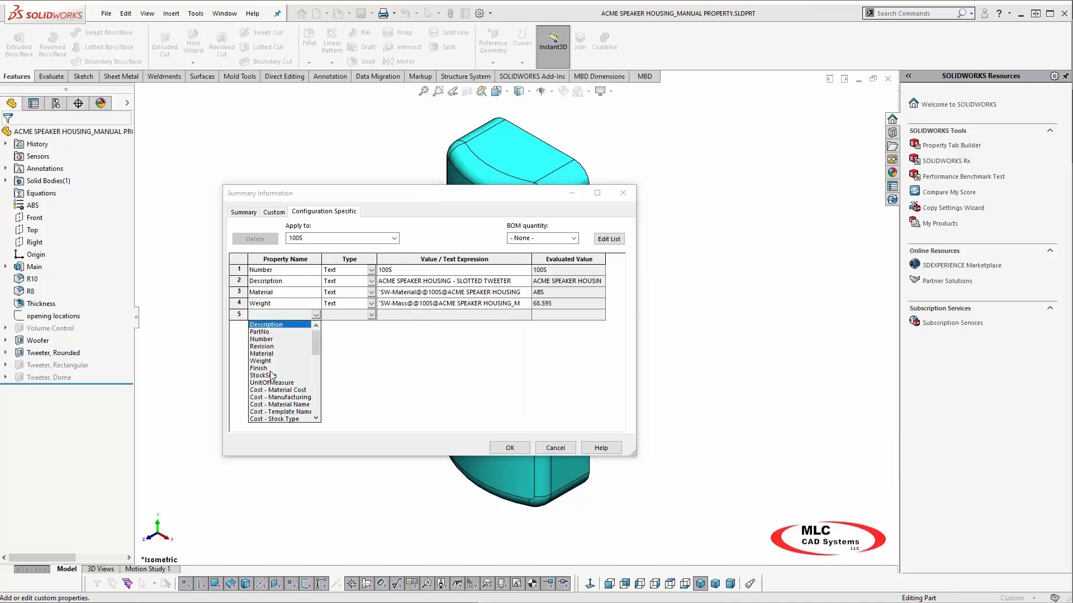
{"action": "left_click", "coordinate": [266, 368]}
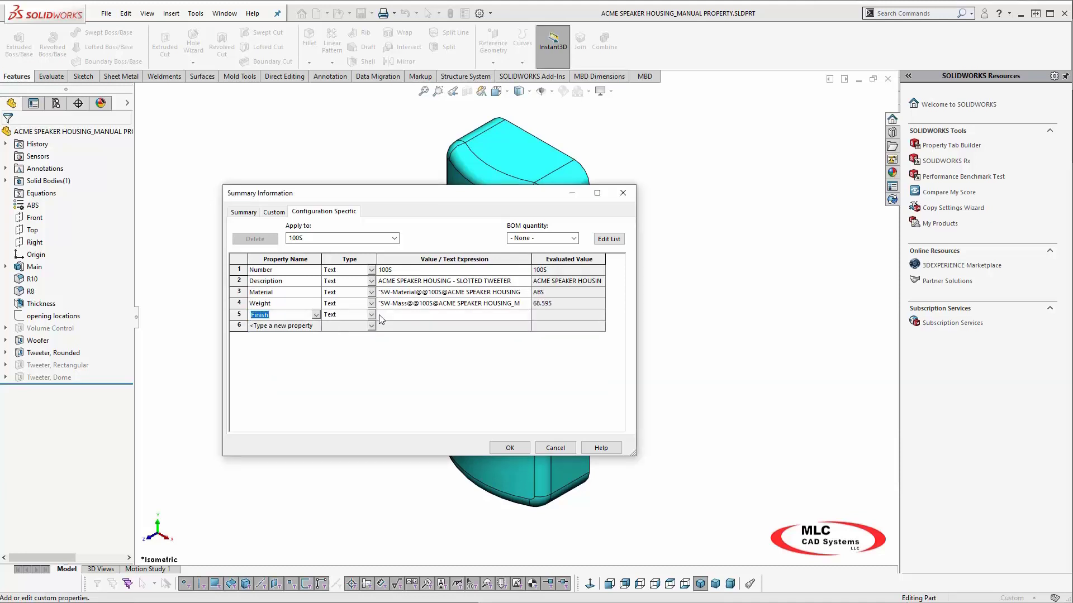
{"action": "left_click", "coordinate": [316, 326]}
{"action": "left_click", "coordinate": [292, 326]}
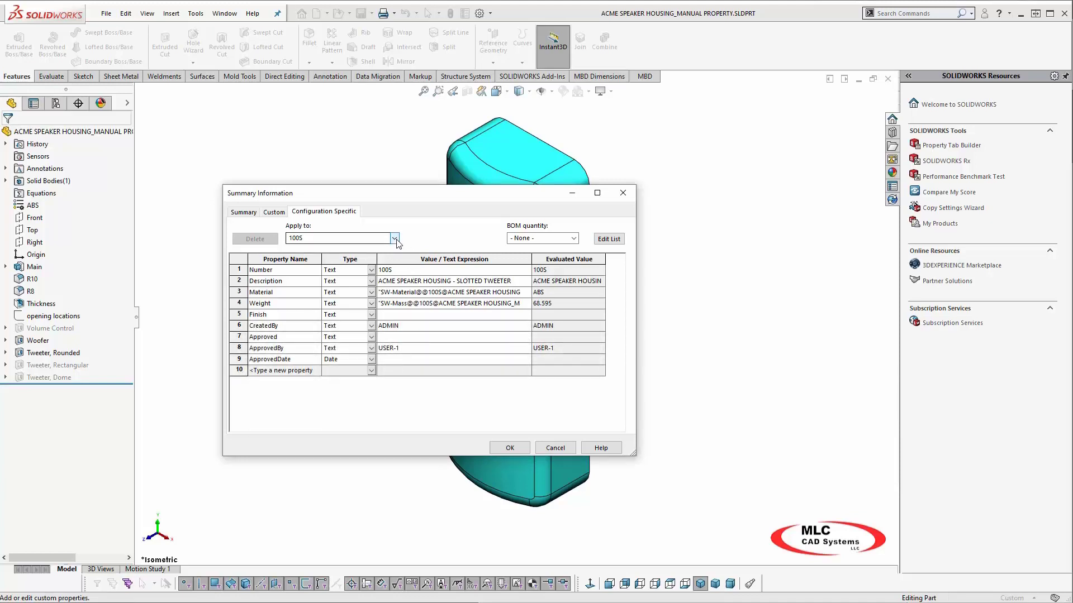
{"action": "left_click", "coordinate": [395, 239]}
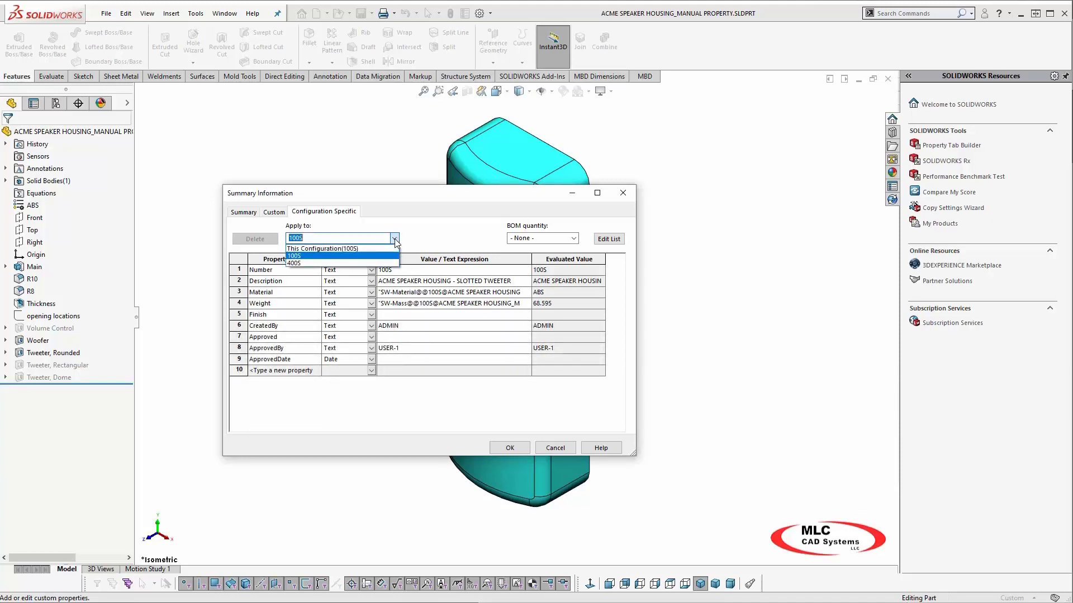
{"action": "left_click", "coordinate": [366, 265]}
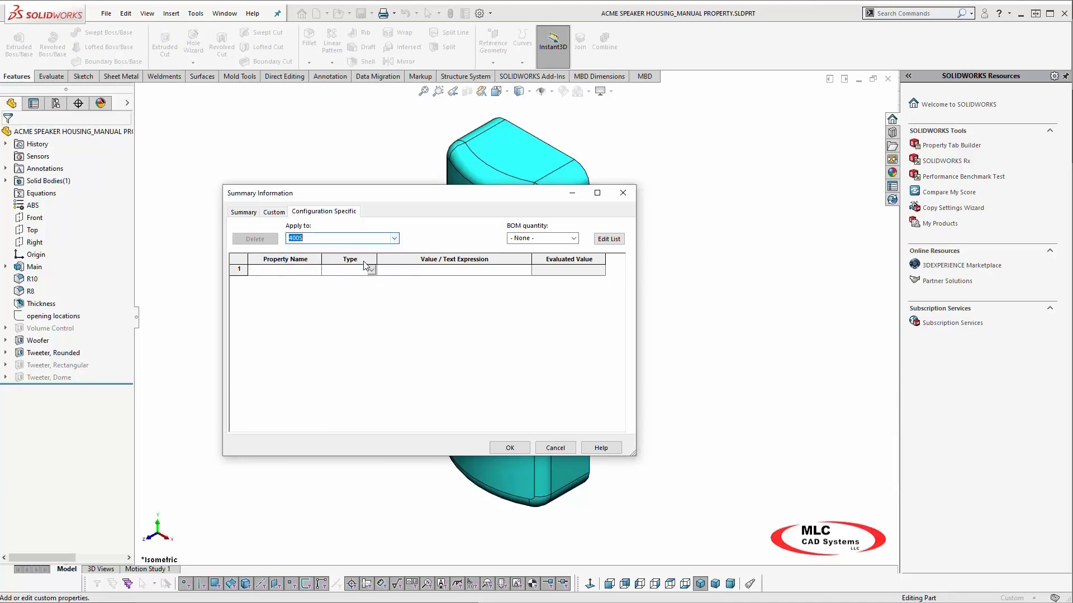
Step: Close the summary information, show Custom Properties, and add an ApprovedDate field of Date type
{"action": "left_click", "coordinate": [509, 448]}
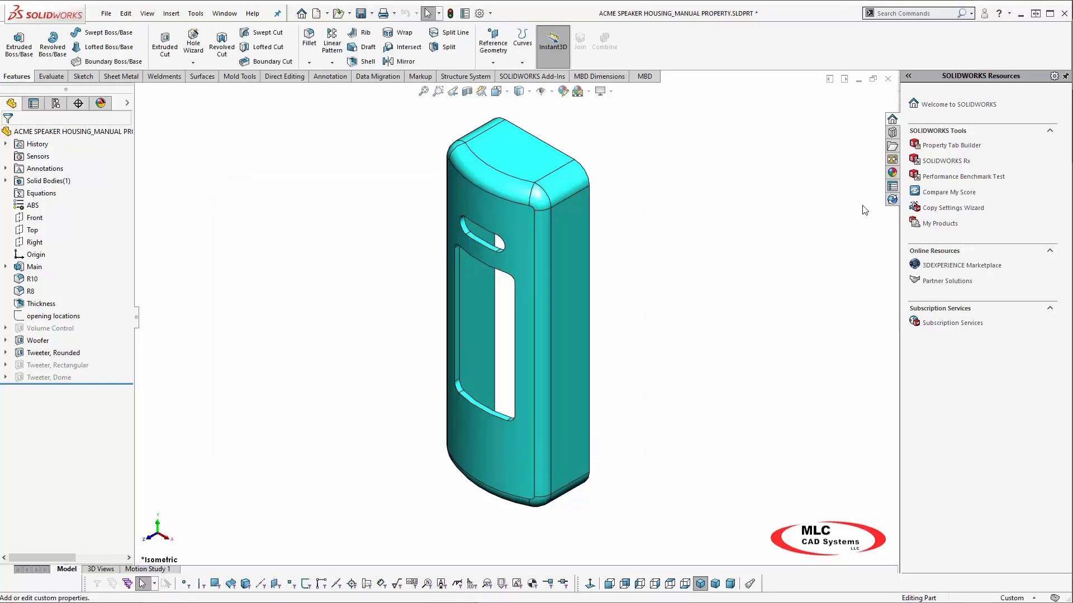
{"action": "left_click", "coordinate": [892, 188]}
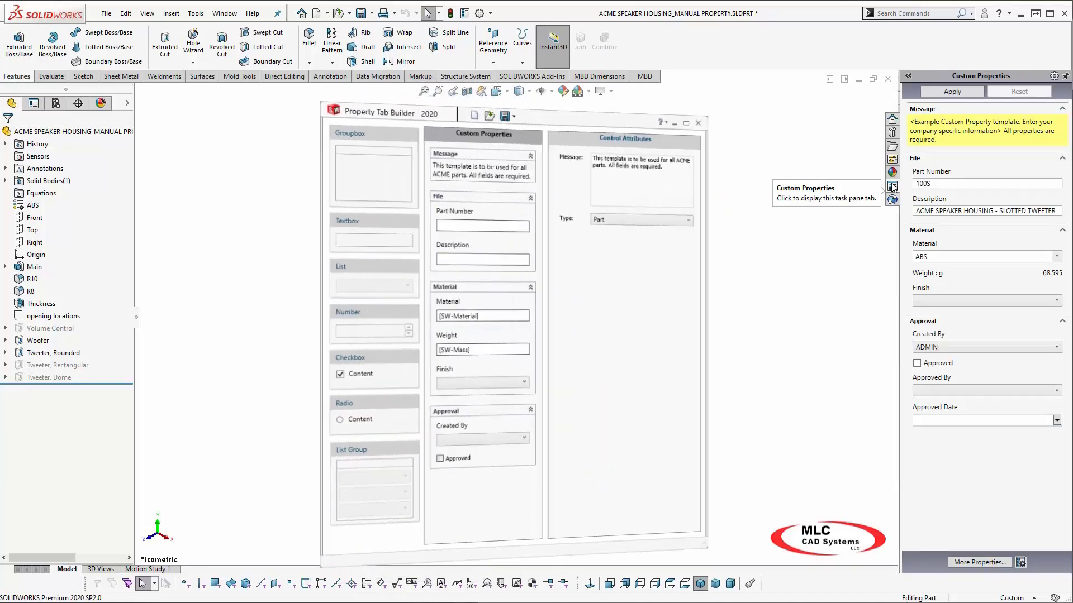
{"action": "left_click_drag", "start_coordinate": [375, 277], "coordinate": [467, 486]}
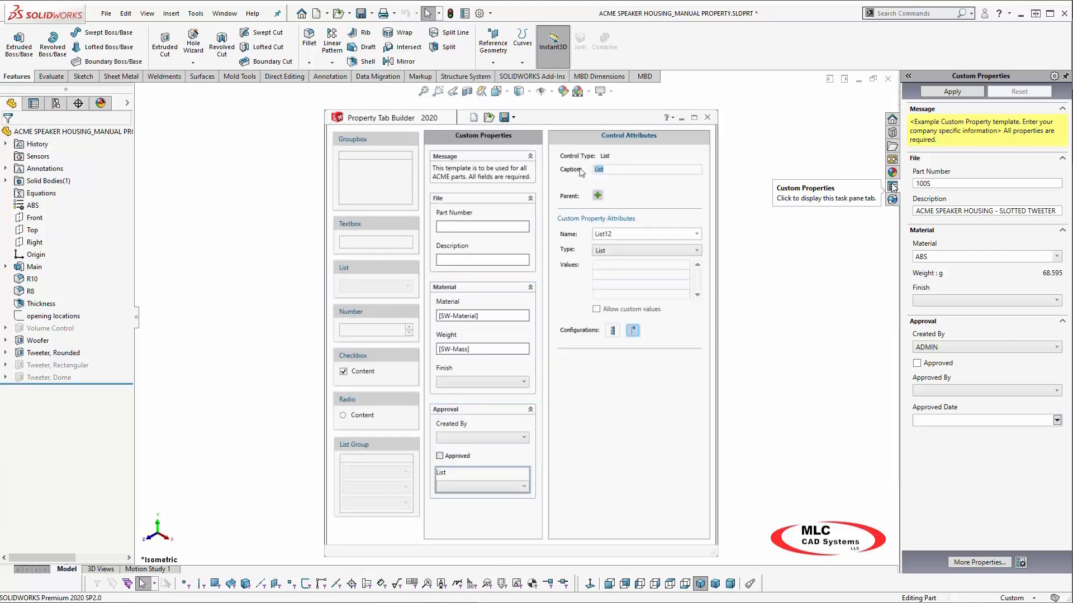
{"action": "type", "text": "Approved Dat"}
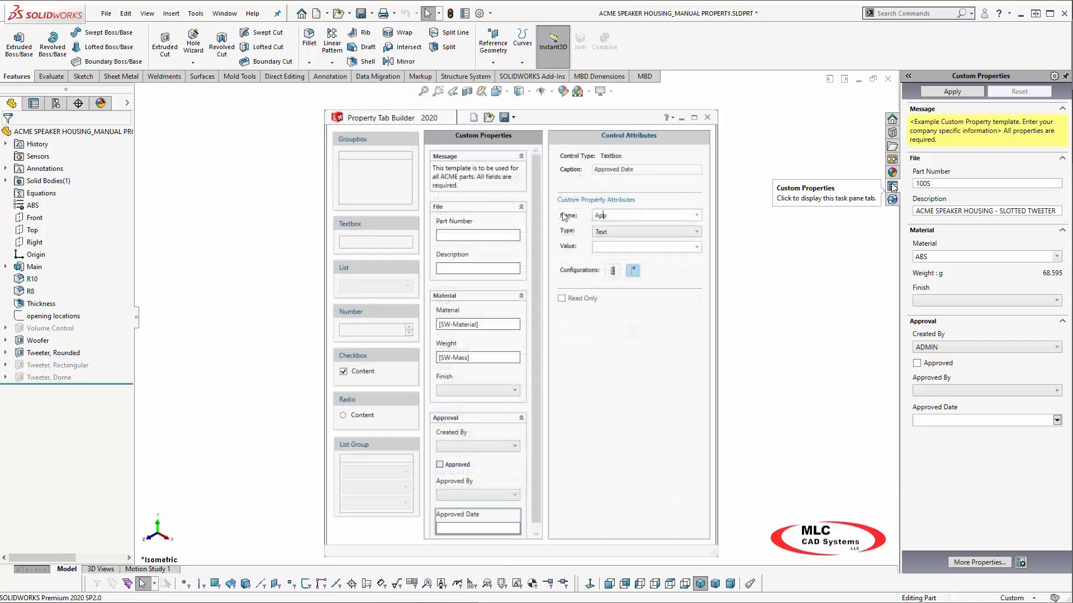
{"action": "type", "text": "edDate"}
{"action": "left_click", "coordinate": [651, 236]}
{"action": "left_click", "coordinate": [642, 264]}
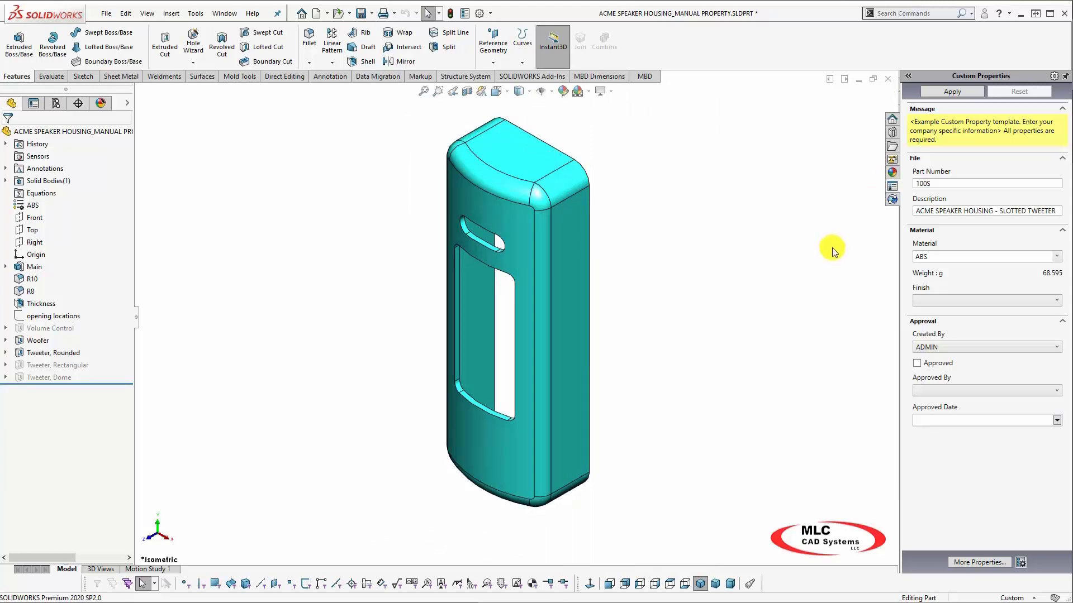
Step: Choose Finish Rough, tick Approved, pick approver USER 1 and date 6/19/2020, then apply
{"action": "left_click", "coordinate": [954, 301]}
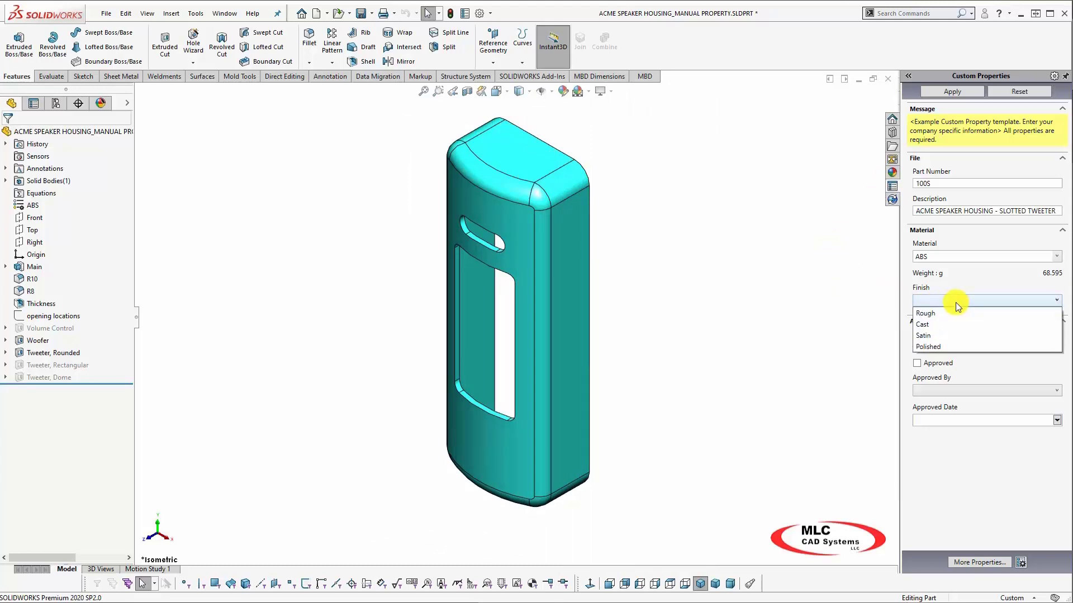
{"action": "left_click", "coordinate": [957, 313]}
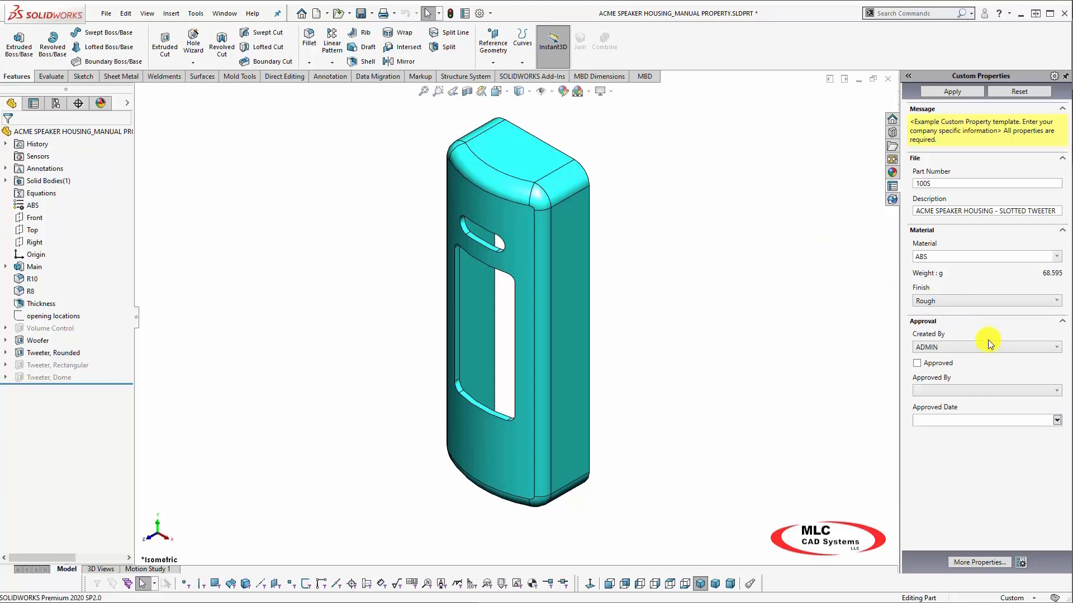
{"action": "left_click", "coordinate": [917, 363]}
{"action": "left_click", "coordinate": [963, 390]}
{"action": "left_click", "coordinate": [957, 414]}
{"action": "left_click", "coordinate": [1057, 421]}
{"action": "left_click", "coordinate": [1001, 474]}
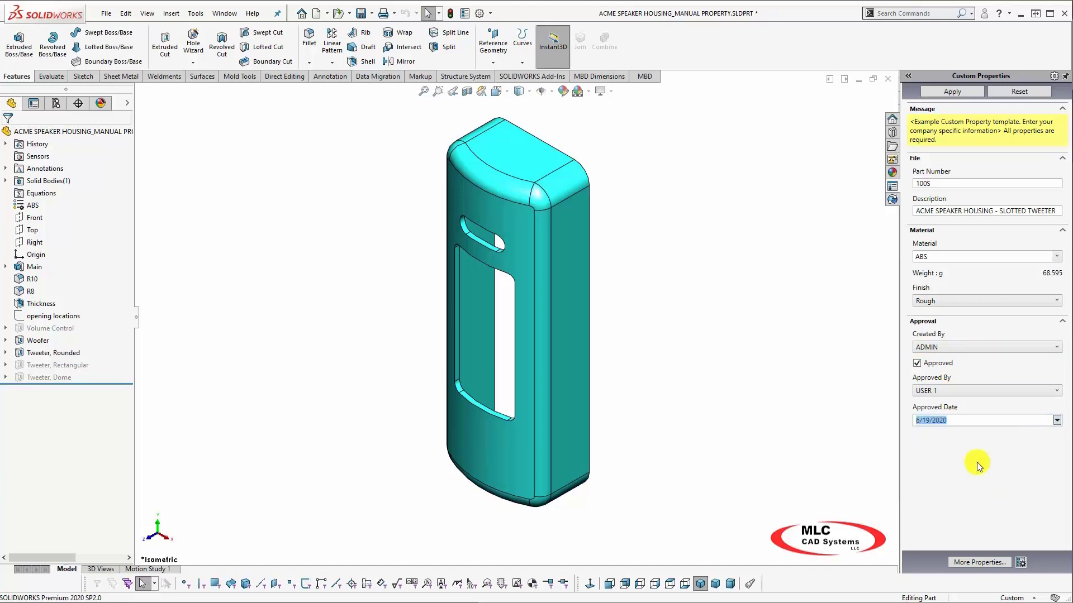
{"action": "left_click", "coordinate": [940, 89]}
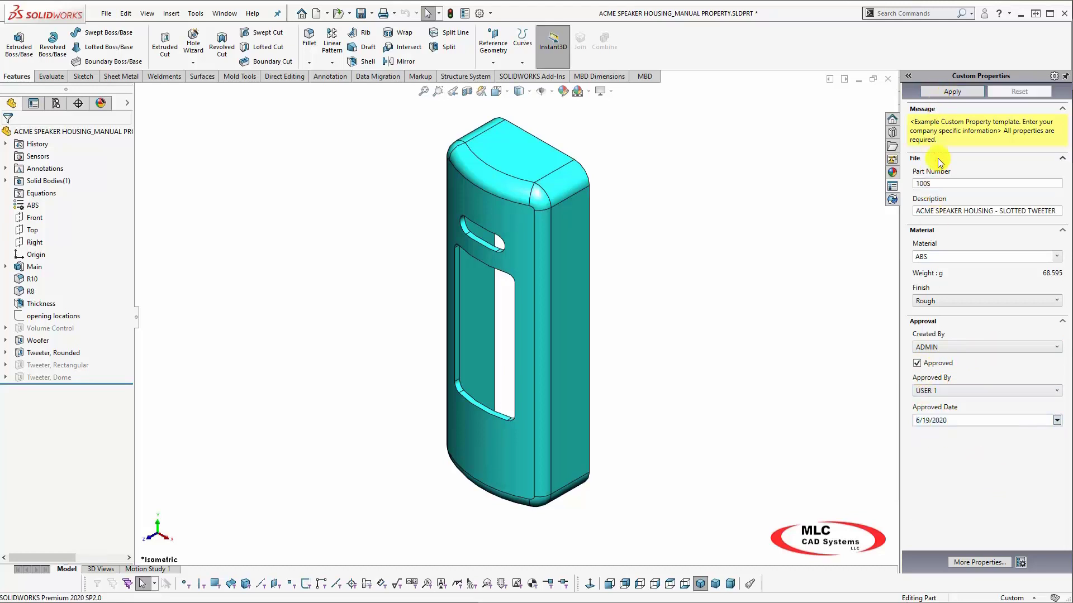
Step: From the new part's Custom Properties pane, launch Property Tab Builder with the ACME part template
{"action": "left_click", "coordinate": [106, 13]}
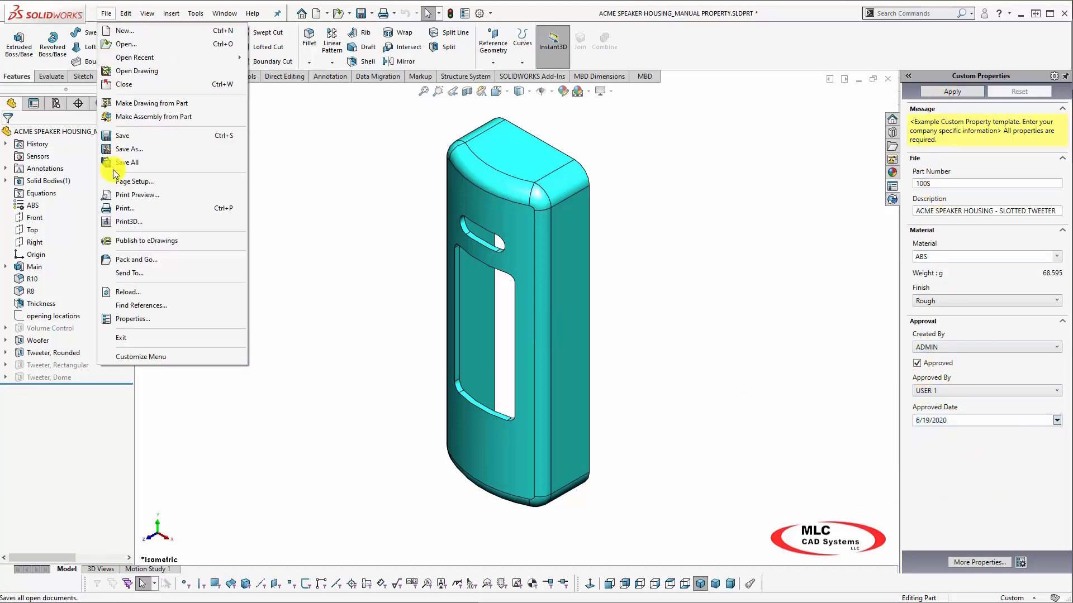
{"action": "left_click", "coordinate": [129, 325]}
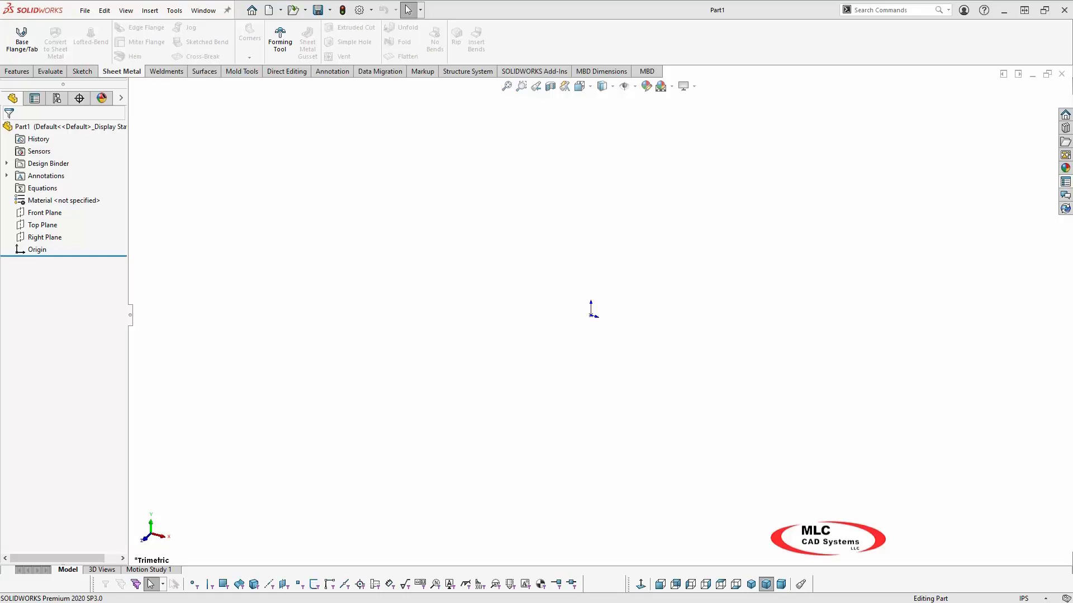
{"action": "left_click", "coordinate": [1064, 182]}
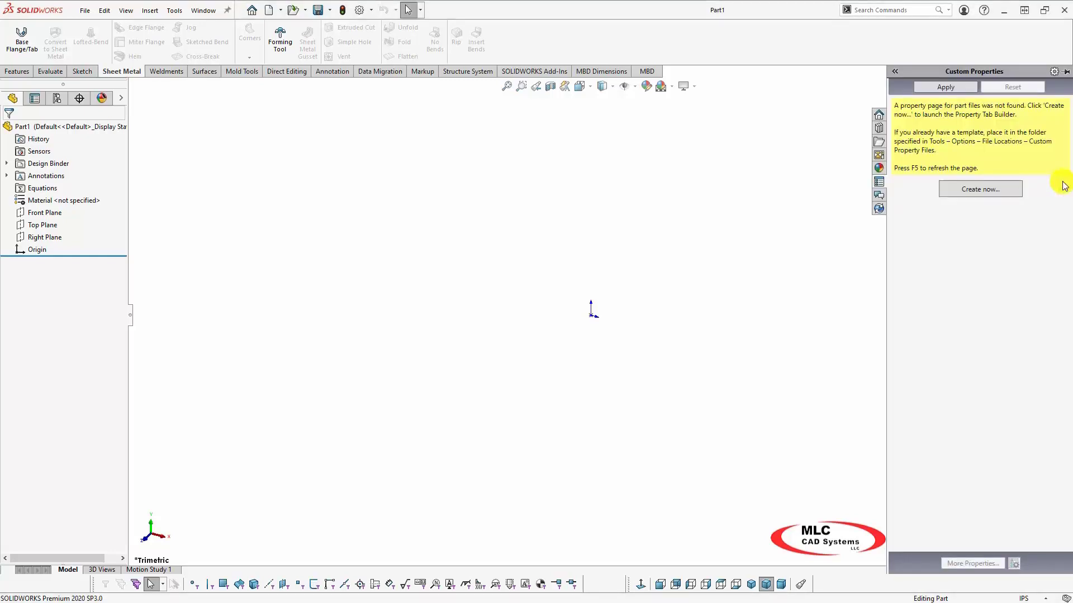
{"action": "left_click", "coordinate": [981, 192]}
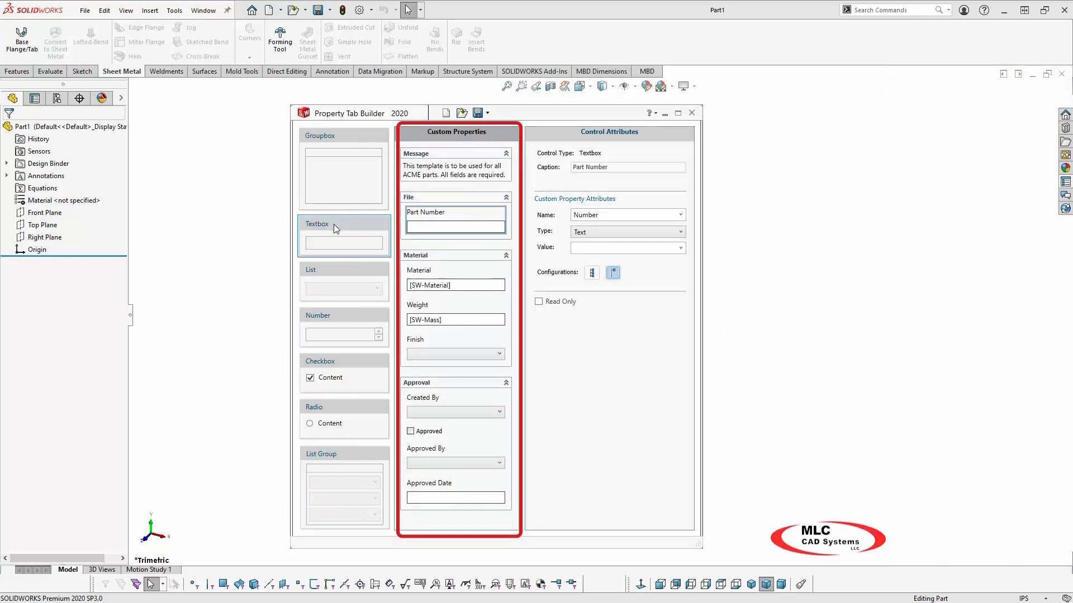
Step: Add a textbox captioned Description to the File group, linked to the Description property as Text
{"action": "left_click_drag", "start_coordinate": [333, 224], "coordinate": [447, 264]}
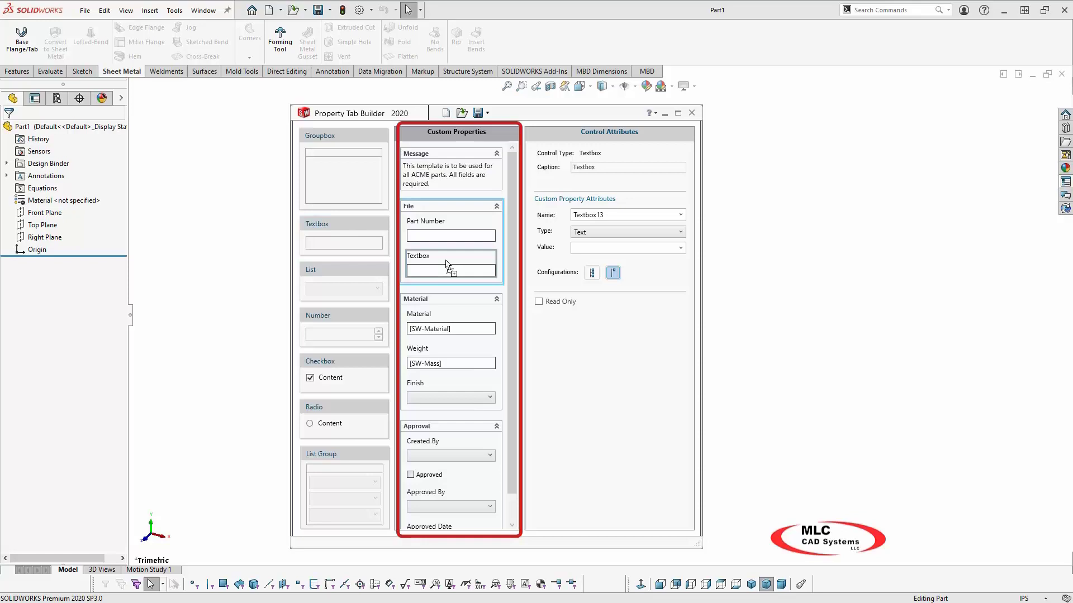
{"action": "double_click", "coordinate": [583, 167]}
{"action": "type", "text": "Description"}
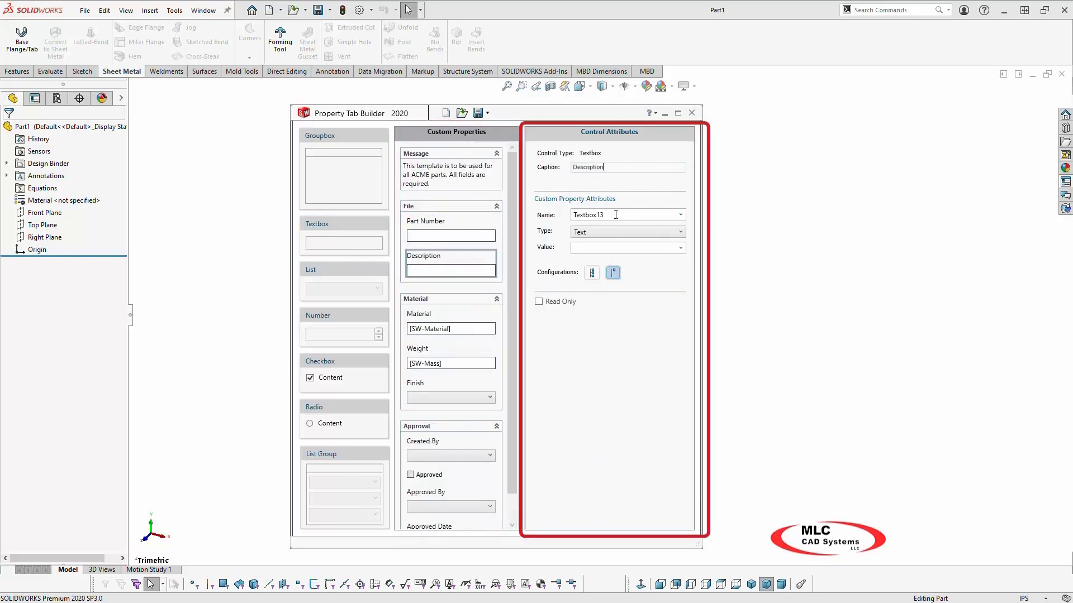
{"action": "double_click", "coordinate": [571, 216]}
{"action": "left_click", "coordinate": [681, 214]}
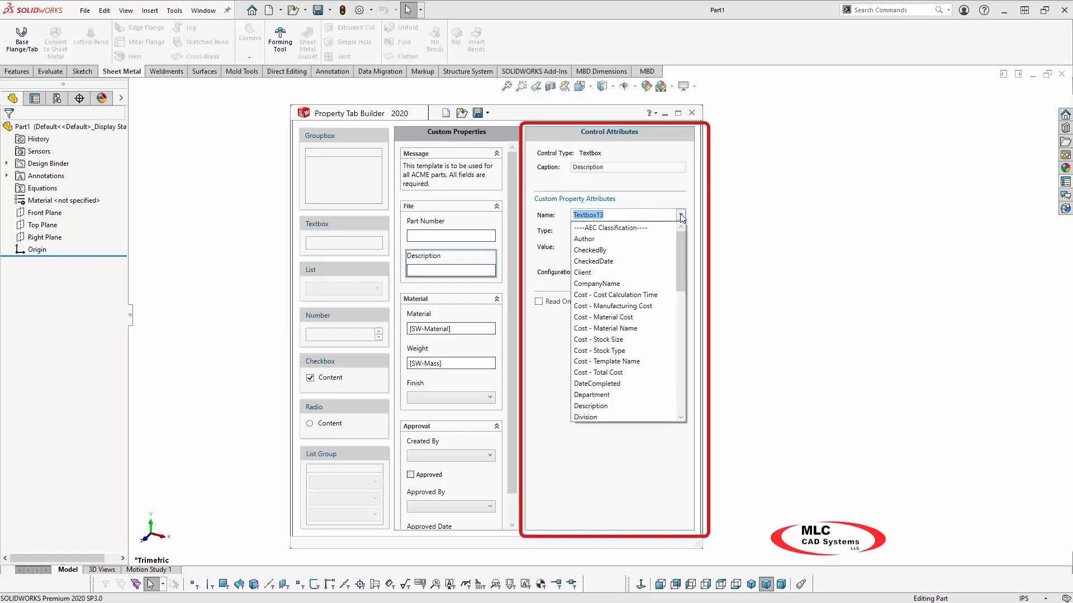
{"action": "scroll", "coordinate": [682, 251], "scroll_direction": "down", "scroll_amount": 1}
{"action": "scroll", "coordinate": [682, 251], "scroll_direction": "down", "scroll_amount": 2}
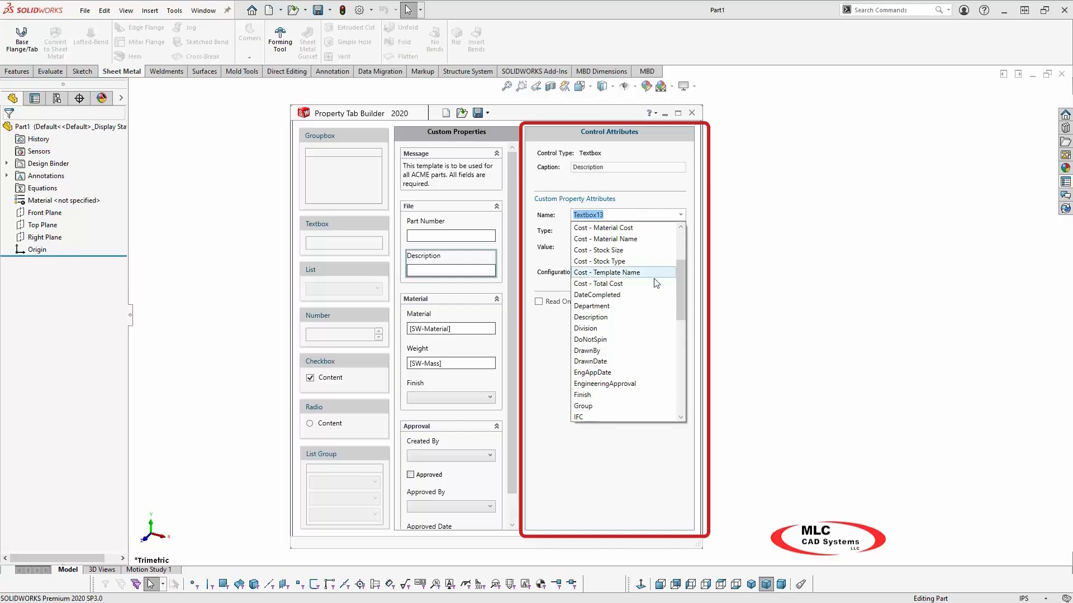
{"action": "left_click", "coordinate": [620, 313]}
{"action": "left_click", "coordinate": [680, 231]}
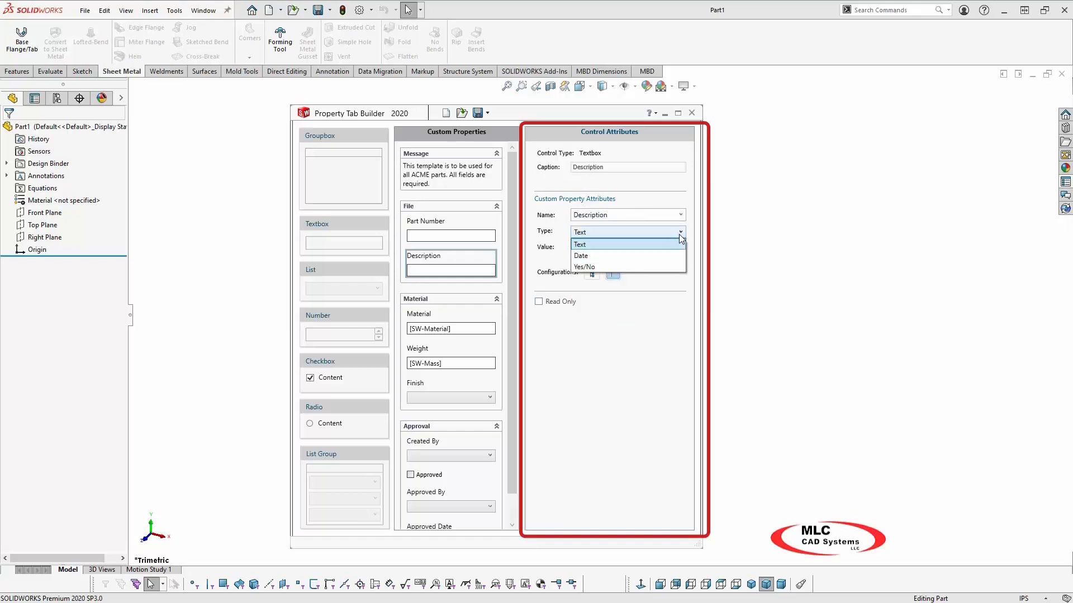
{"action": "left_click", "coordinate": [679, 231]}
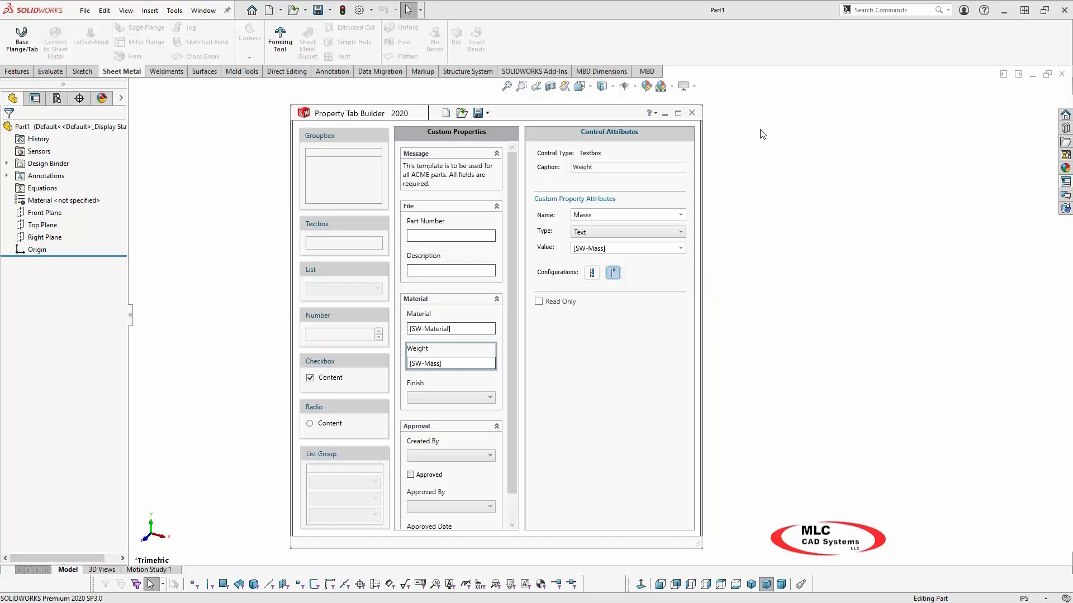
Step: Clear the form for a new Part template with message 'ACME Example Custom Property Template'
{"action": "left_click", "coordinate": [446, 113]}
{"action": "left_click", "coordinate": [560, 342]}
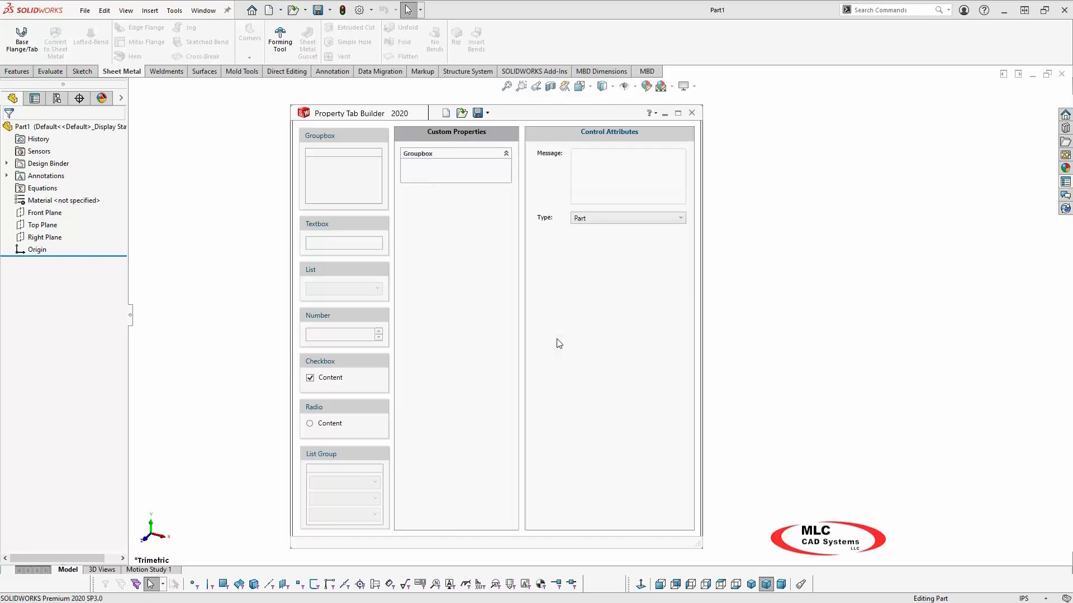
{"action": "left_click", "coordinate": [670, 219]}
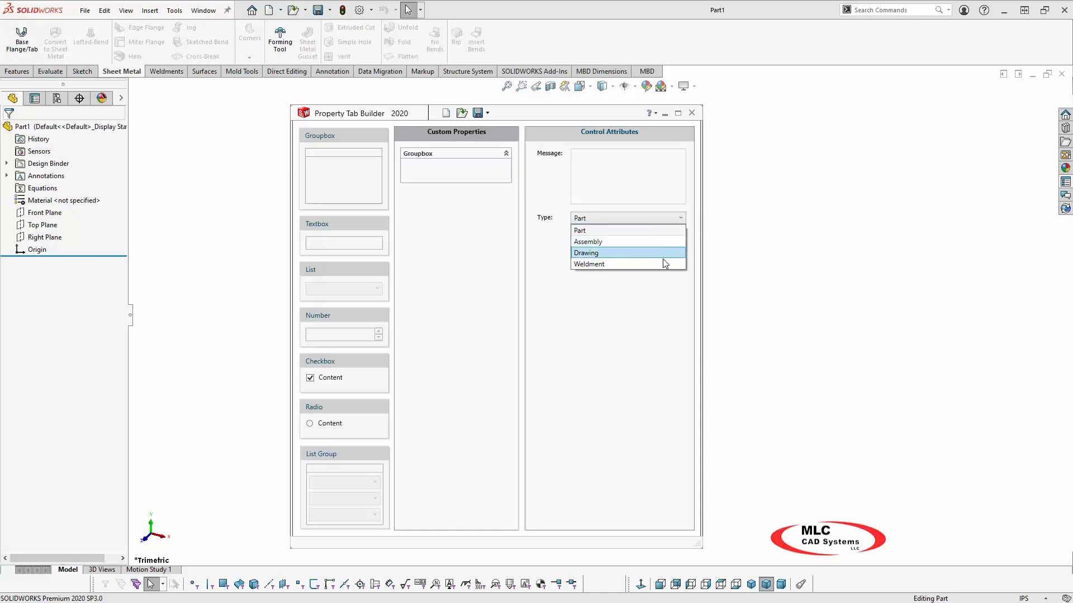
{"action": "left_click", "coordinate": [663, 231]}
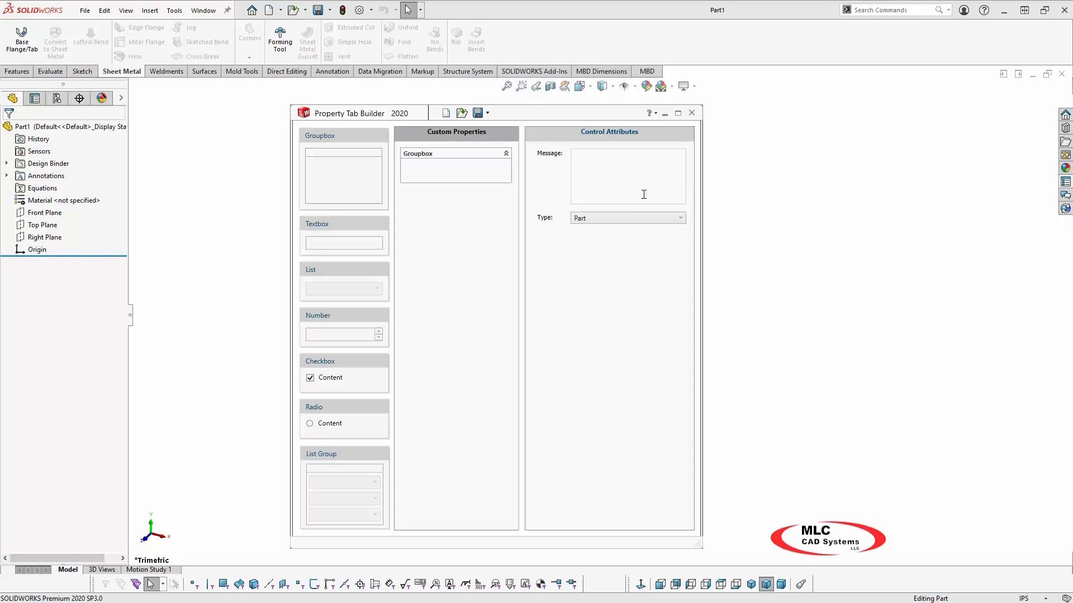
{"action": "left_click", "coordinate": [644, 195]}
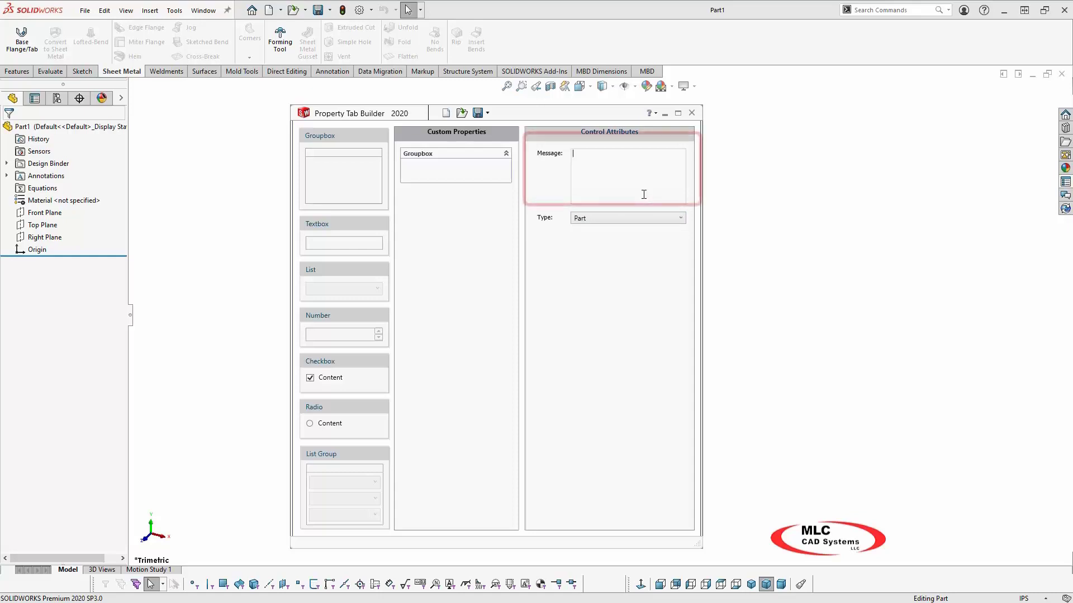
{"action": "type", "text": "ACME Ex"}
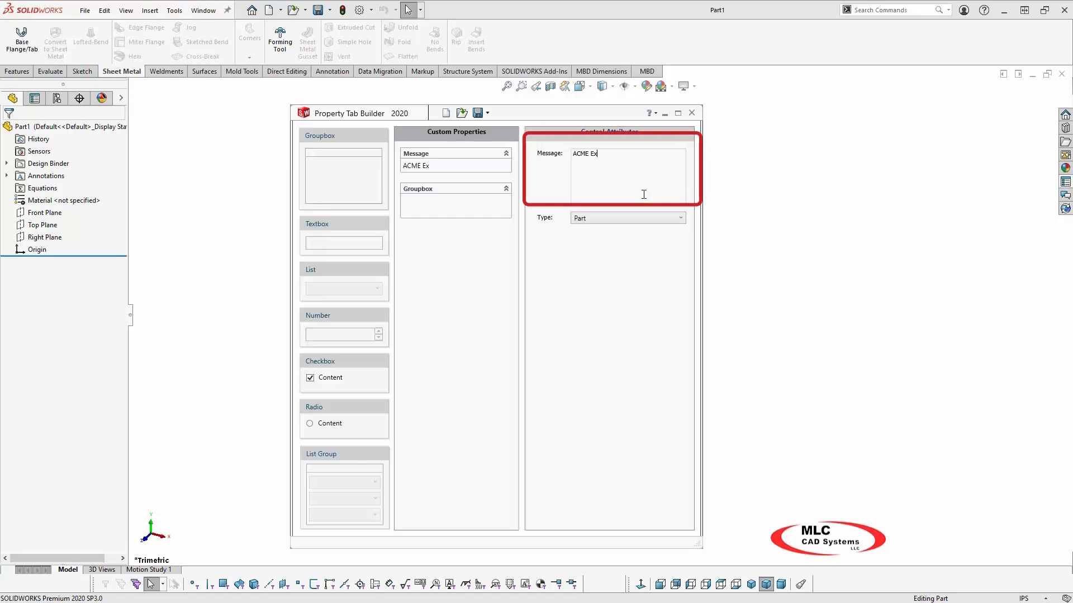
{"action": "type", "text": "ample Custom"}
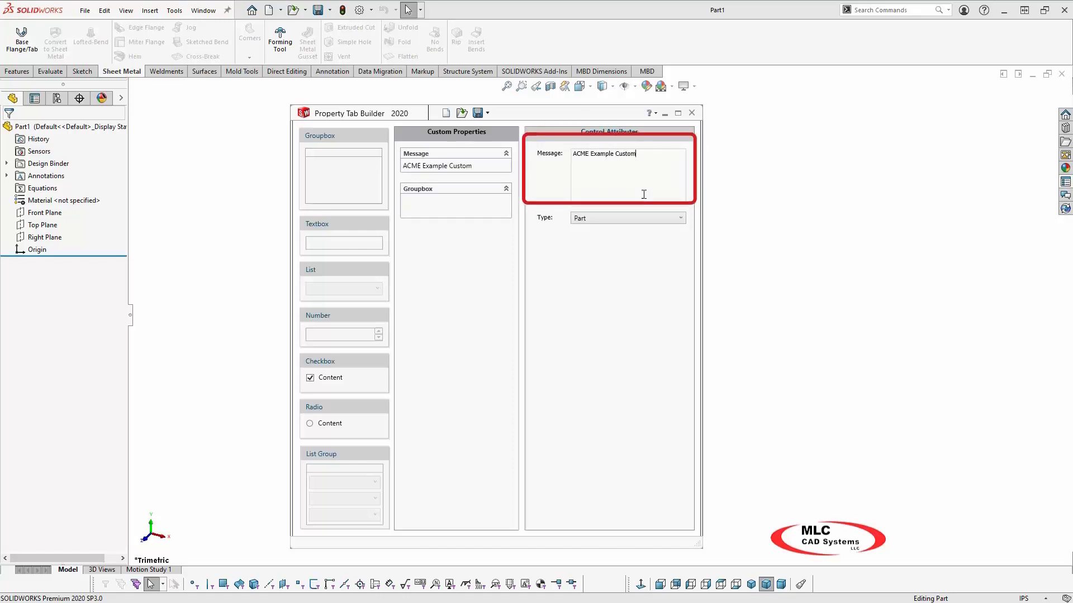
{"action": "type", "text": " Property T"}
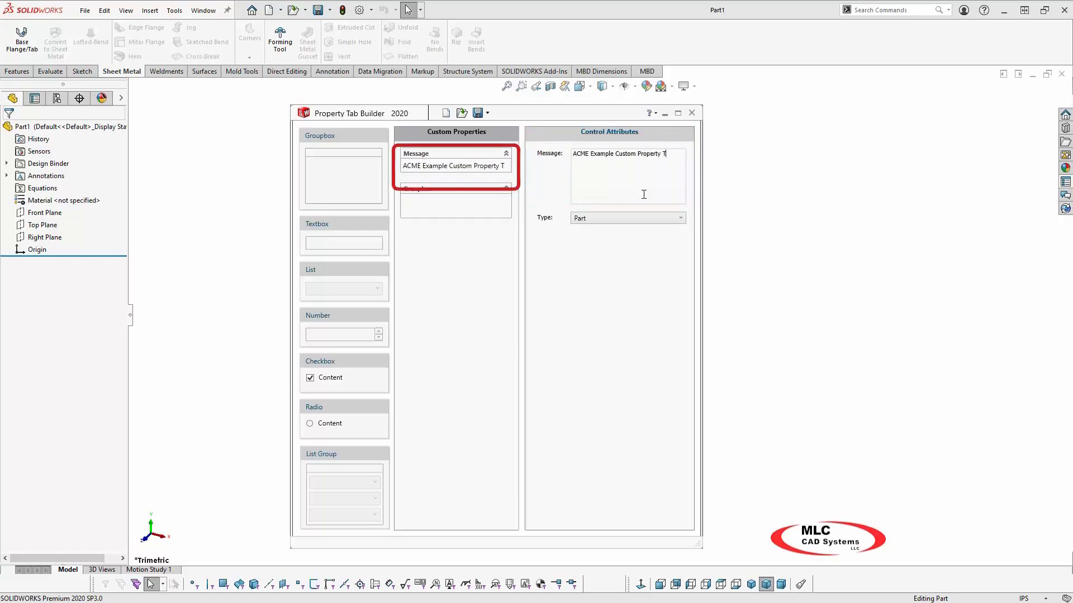
{"action": "type", "text": "emplate"}
{"action": "left_click", "coordinate": [456, 200]}
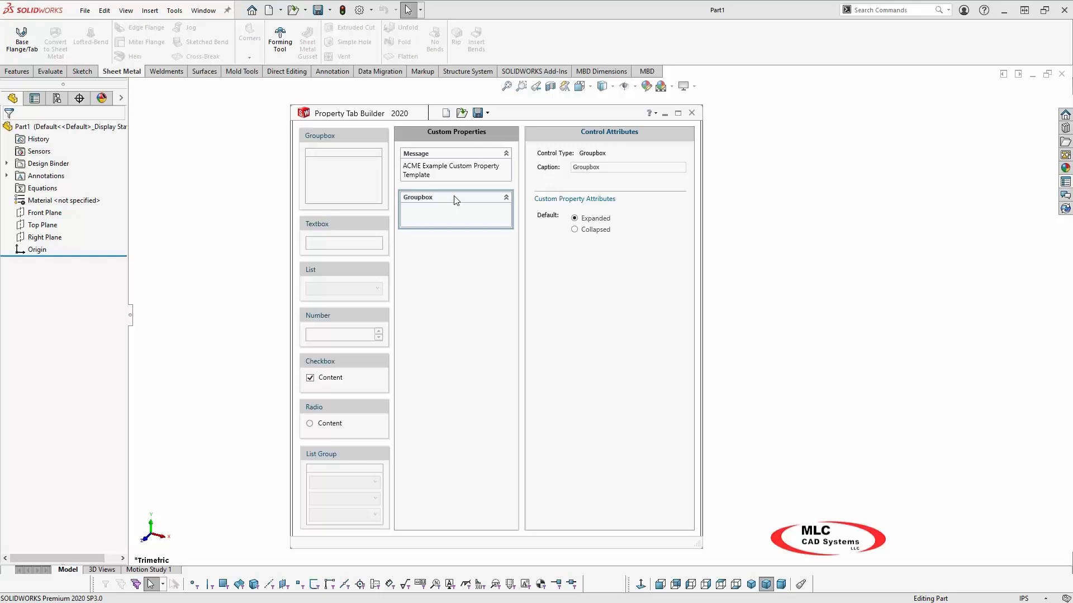
Step: Caption the groupbox File Details and add a Part Number textbox linked to Number as Text
{"action": "left_click_drag", "start_coordinate": [605, 168], "coordinate": [543, 171]}
{"action": "type", "text": "File Details"}
{"action": "left_click_drag", "start_coordinate": [332, 243], "coordinate": [430, 225]}
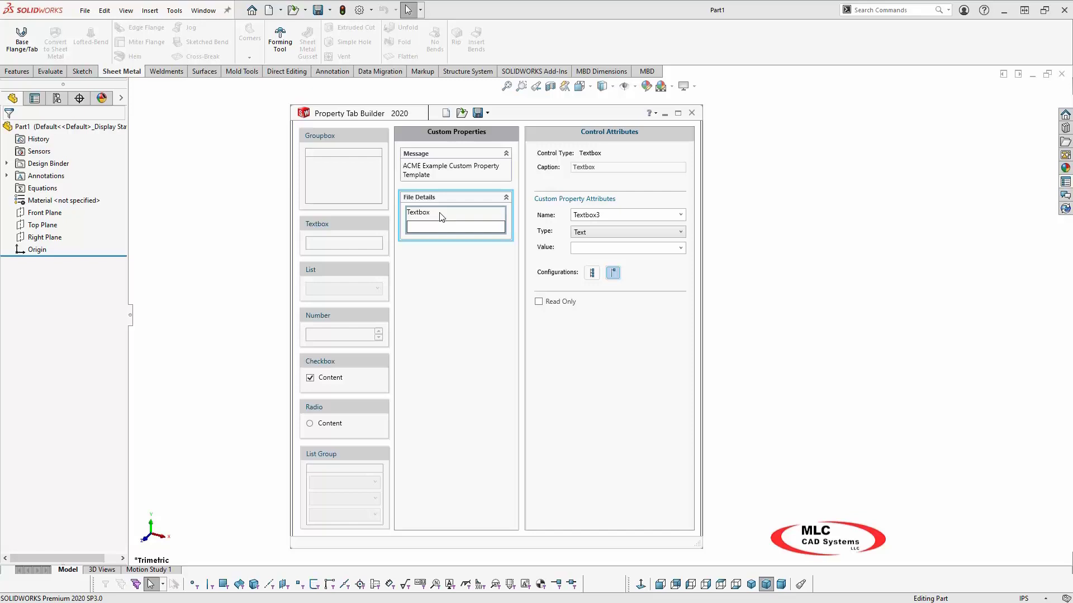
{"action": "left_click_drag", "start_coordinate": [604, 166], "coordinate": [561, 170]}
{"action": "type", "text": "P"}
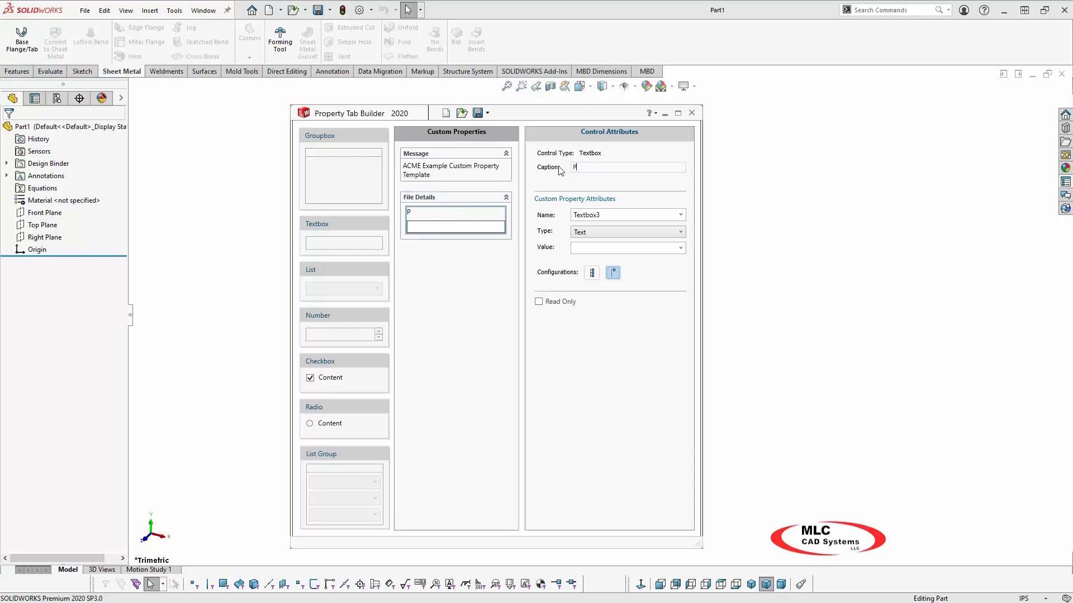
{"action": "type", "text": "art Number"}
{"action": "left_click_drag", "start_coordinate": [617, 215], "coordinate": [558, 217]}
{"action": "type", "text": "Number"}
{"action": "left_click", "coordinate": [681, 234]}
{"action": "left_click", "coordinate": [681, 237]}
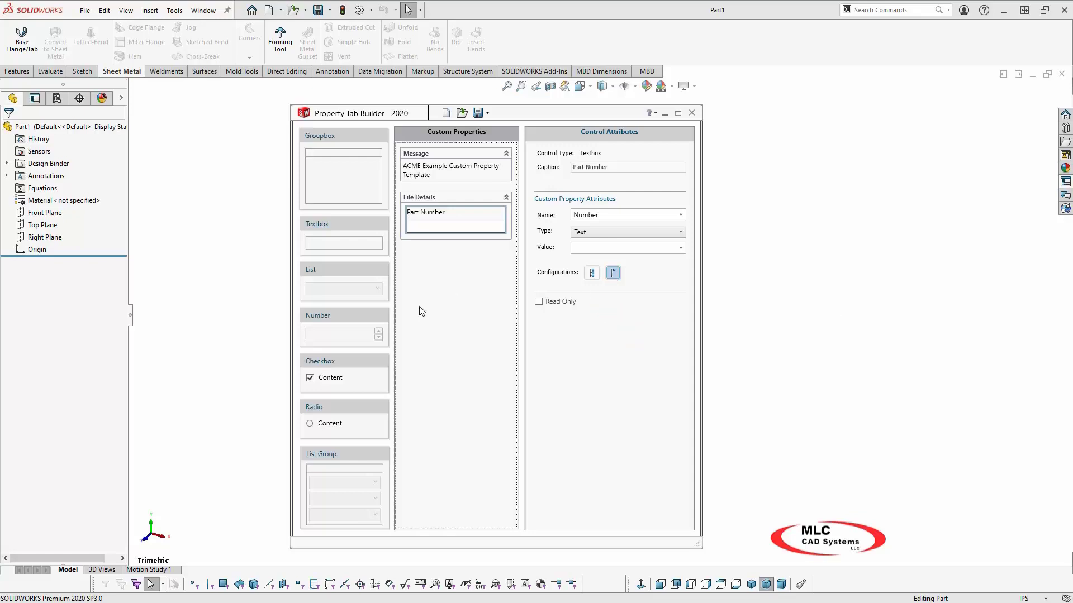
Step: Drop another Textbox into File Details and set its Caption to Description
{"action": "left_click_drag", "start_coordinate": [336, 242], "coordinate": [443, 263]}
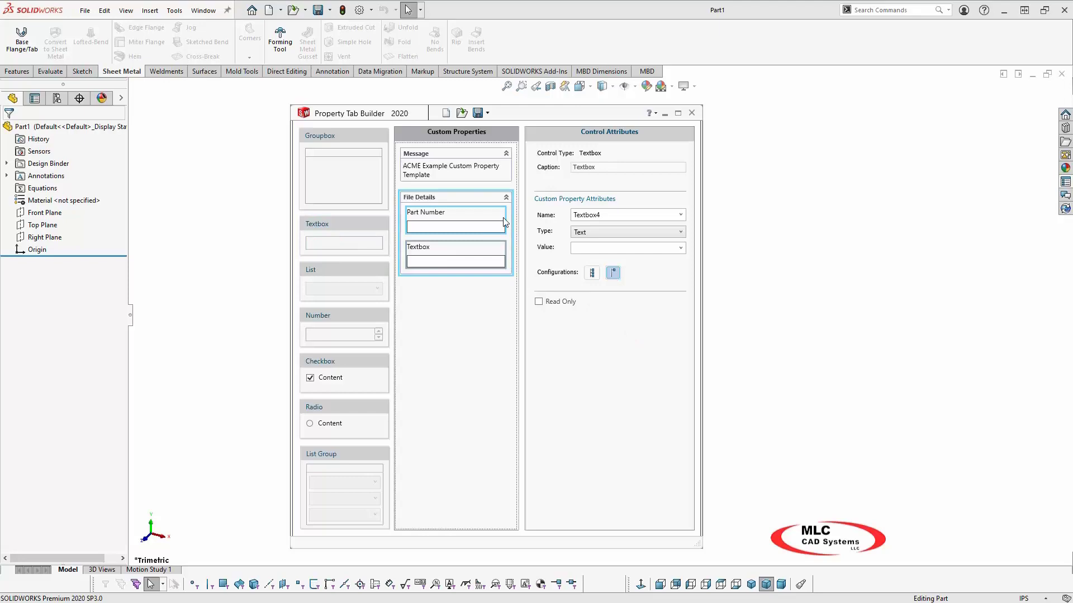
{"action": "double_click", "coordinate": [583, 167]}
{"action": "type", "text": "Description"}
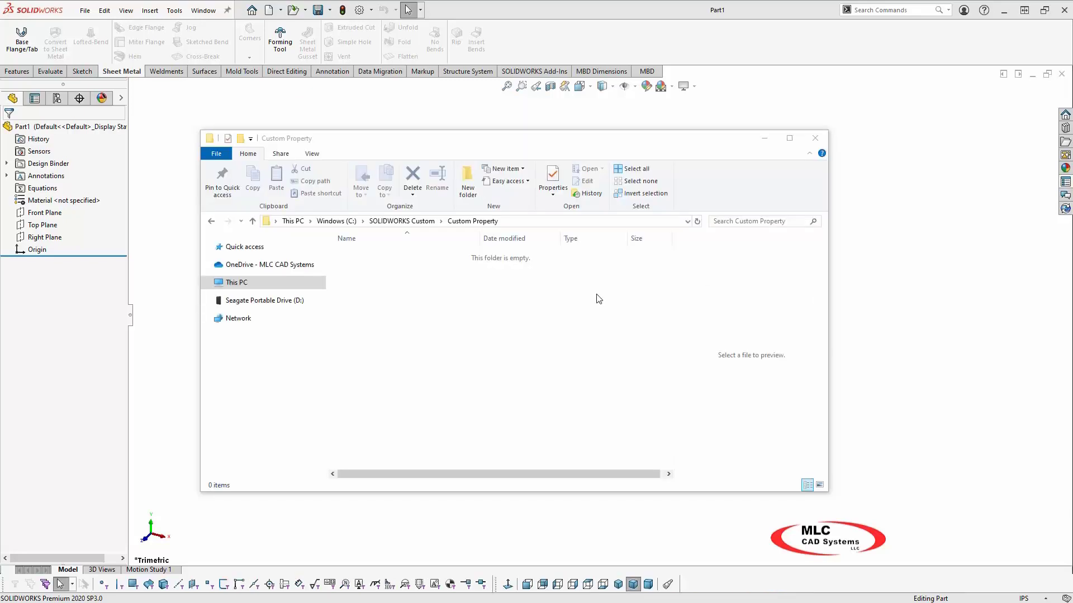
Step: Copy properties.txt from the lang\english folder and paste it into the Custom Property folder
{"action": "left_click", "coordinate": [518, 223]}
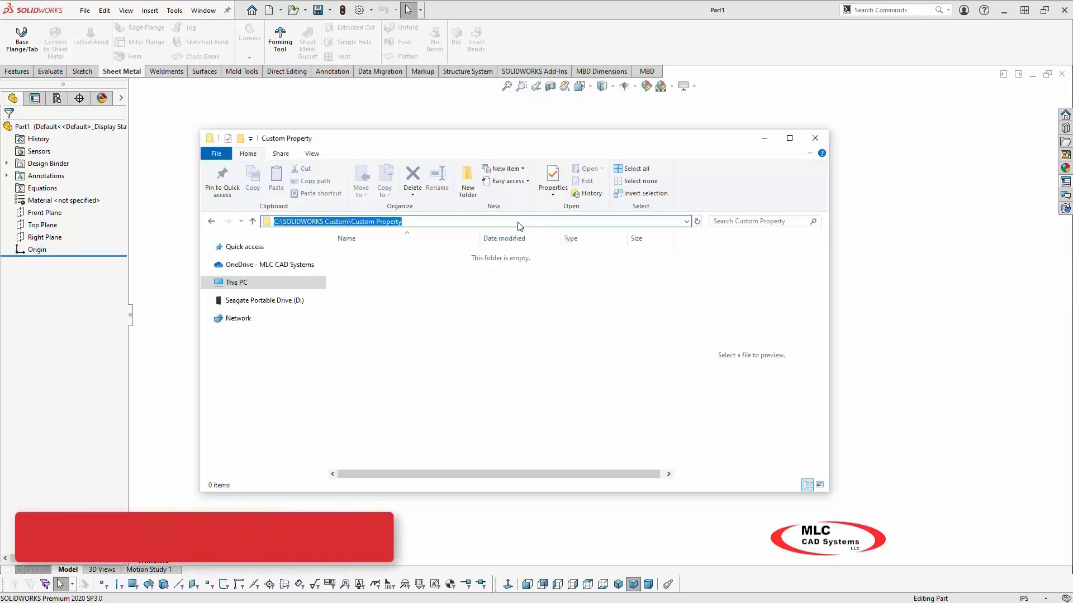
{"action": "left_click", "coordinate": [441, 300]}
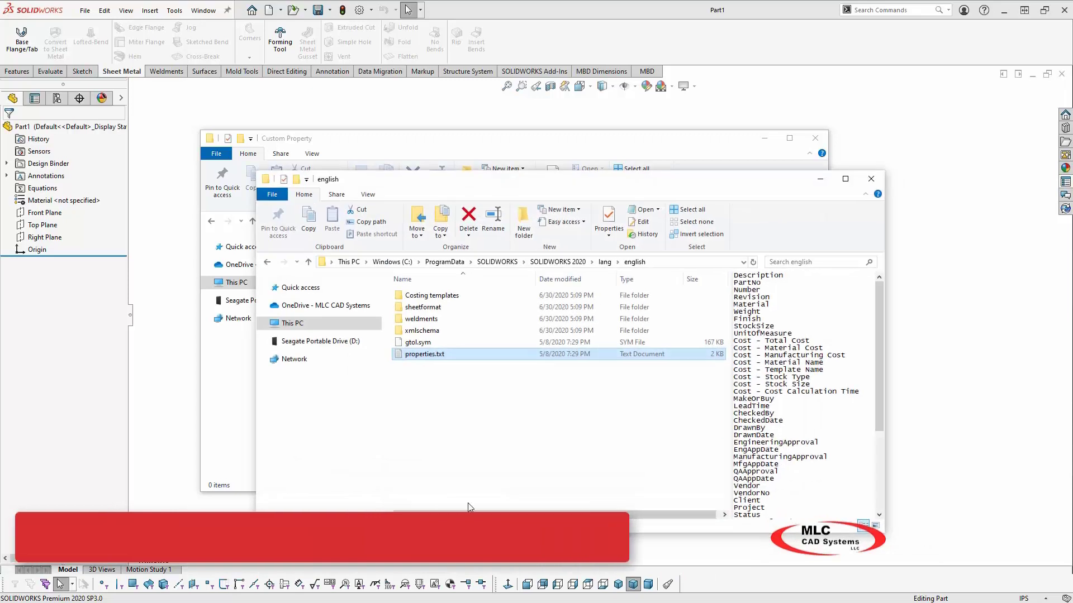
{"action": "left_click", "coordinate": [665, 262]}
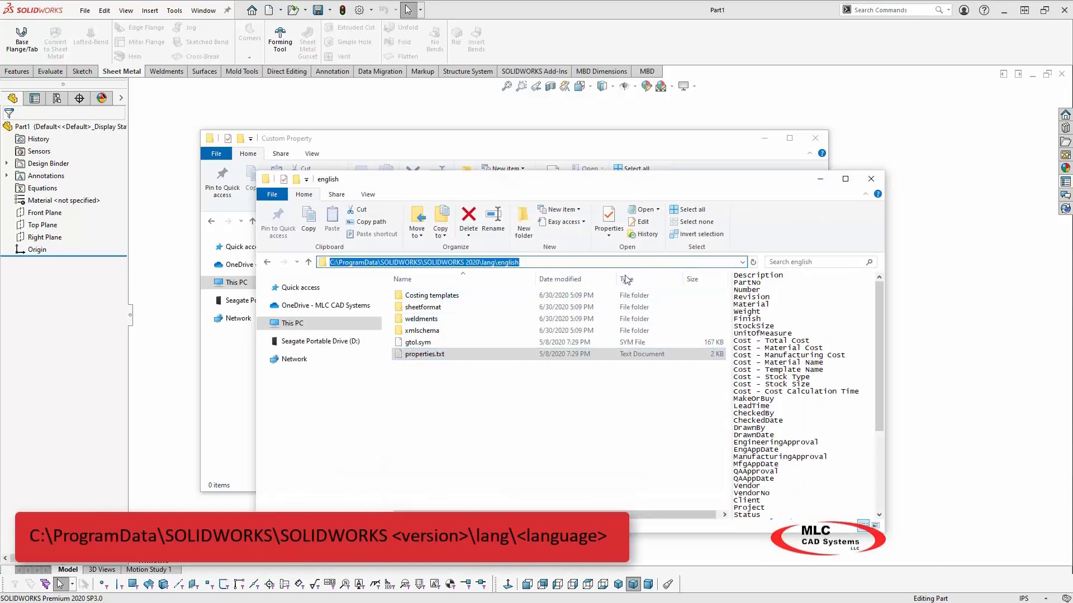
{"action": "left_click", "coordinate": [440, 355]}
{"action": "right_click", "coordinate": [439, 354]}
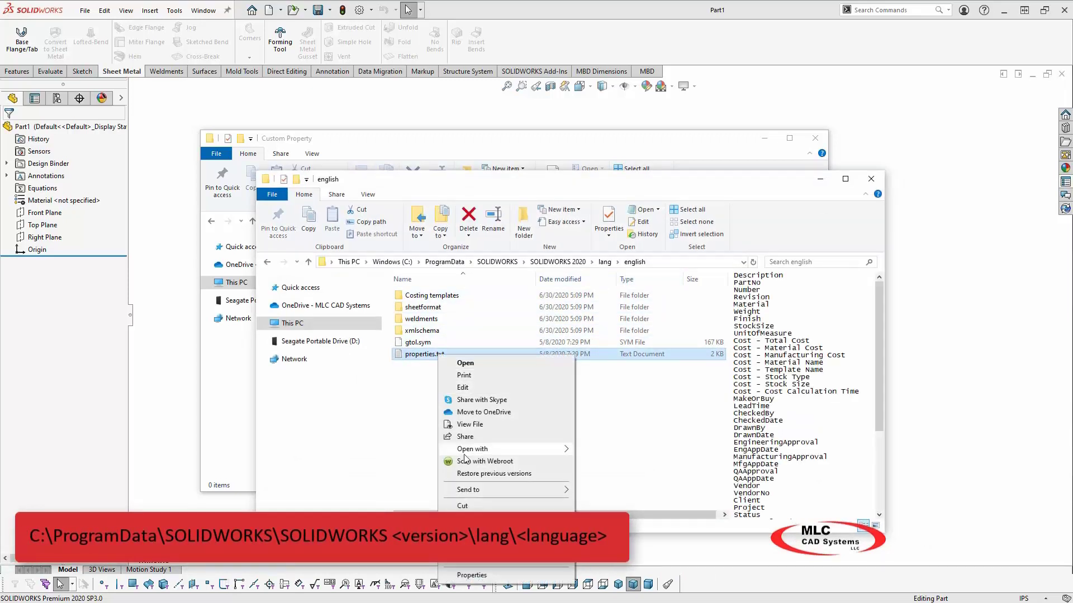
{"action": "left_click", "coordinate": [464, 518]}
{"action": "left_click", "coordinate": [496, 156]}
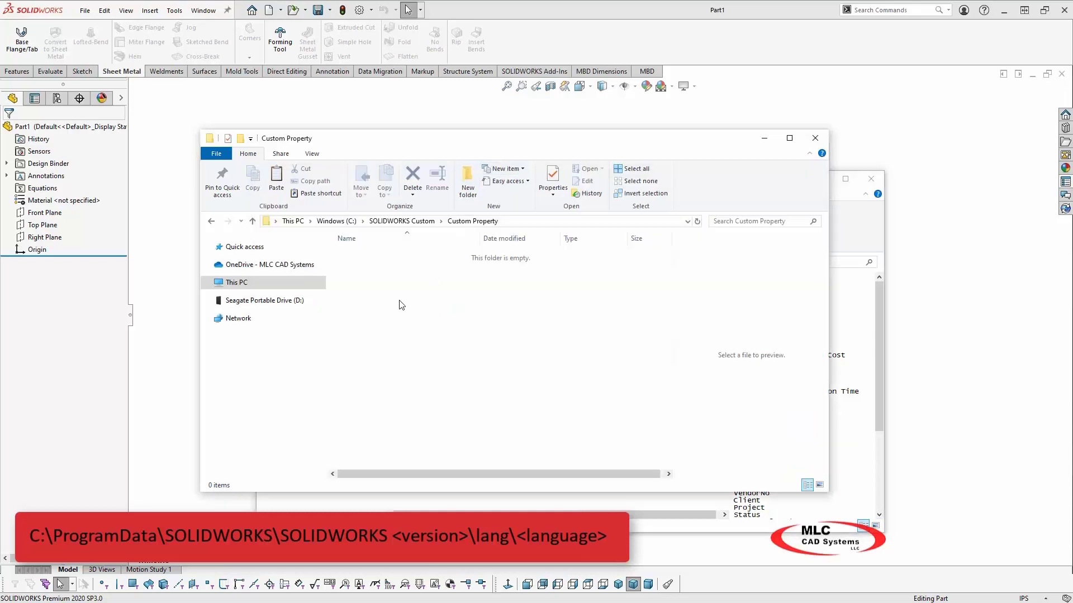
{"action": "right_click", "coordinate": [401, 301]}
{"action": "left_click", "coordinate": [427, 378]}
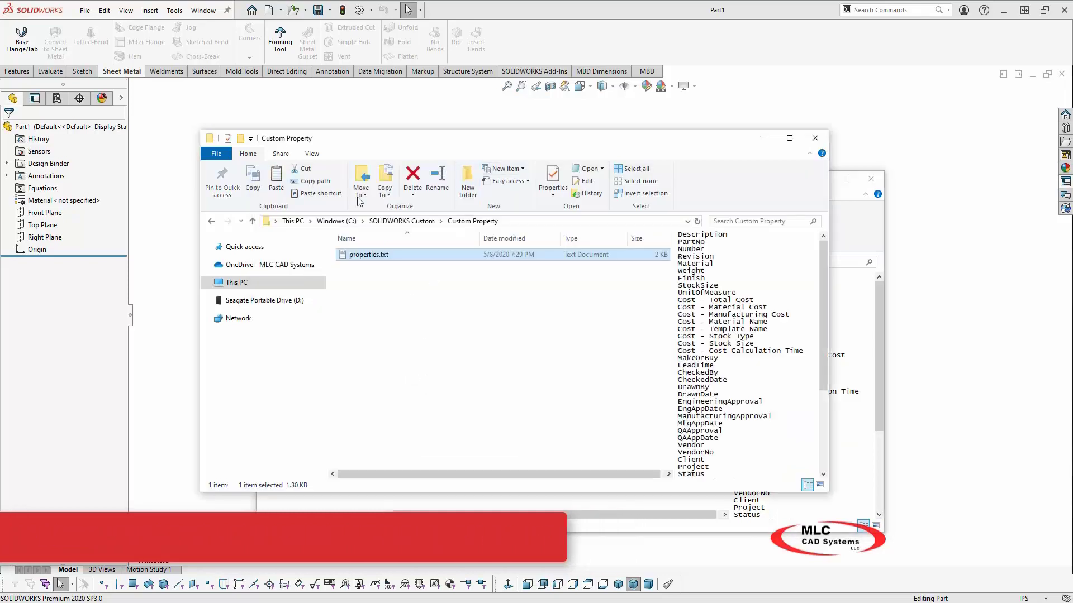
{"action": "left_click", "coordinate": [201, 114]}
Step: Go to the File Locations options and list the folders for Custom Property Files
{"action": "left_click", "coordinate": [85, 10]}
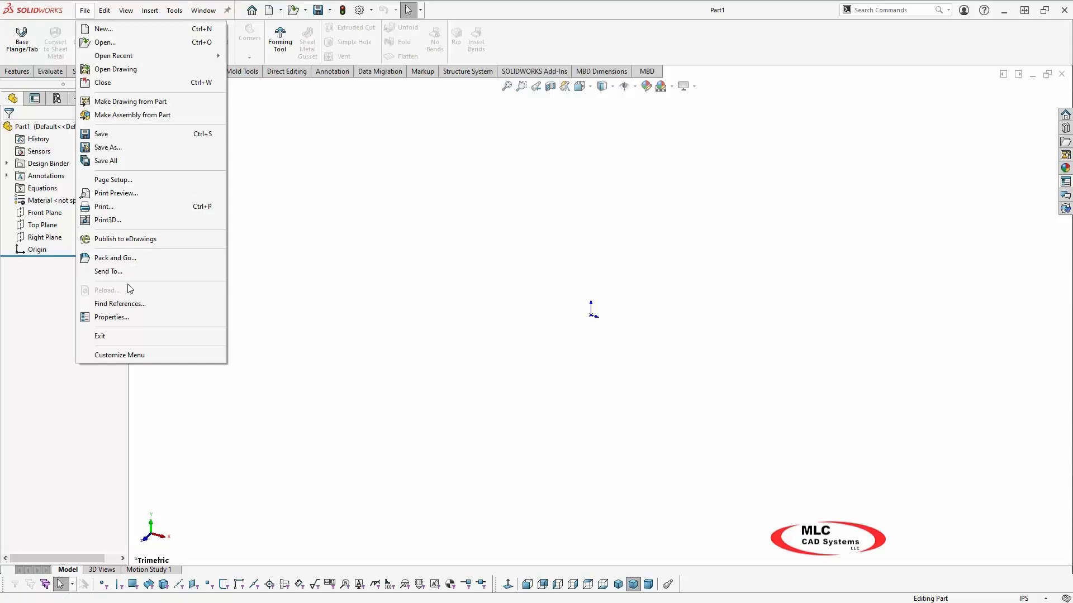
{"action": "left_click", "coordinate": [134, 323]}
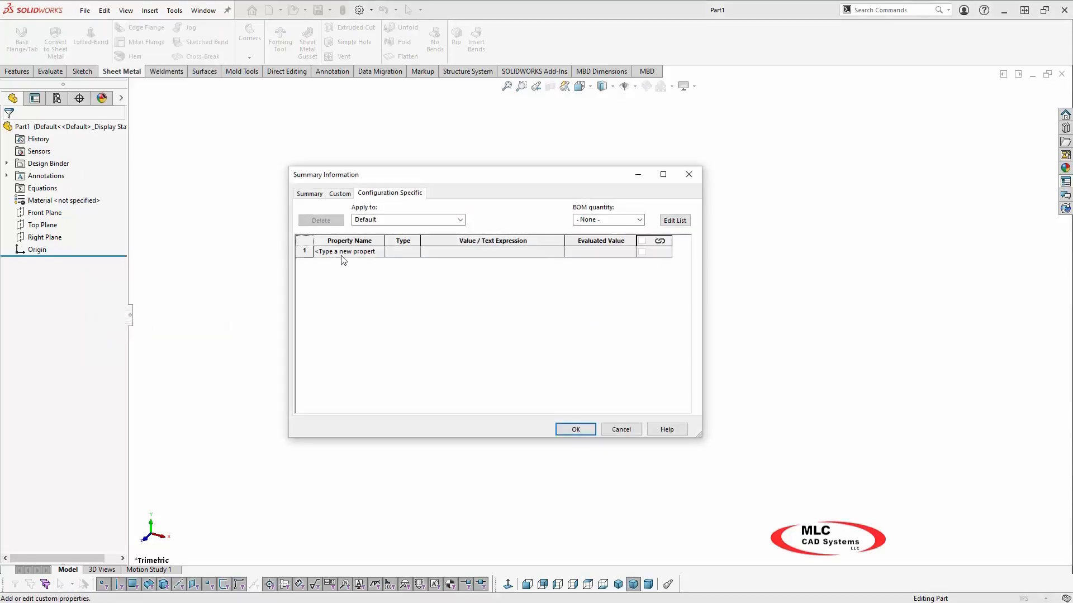
{"action": "left_click", "coordinate": [368, 253]}
{"action": "left_click", "coordinate": [379, 251]}
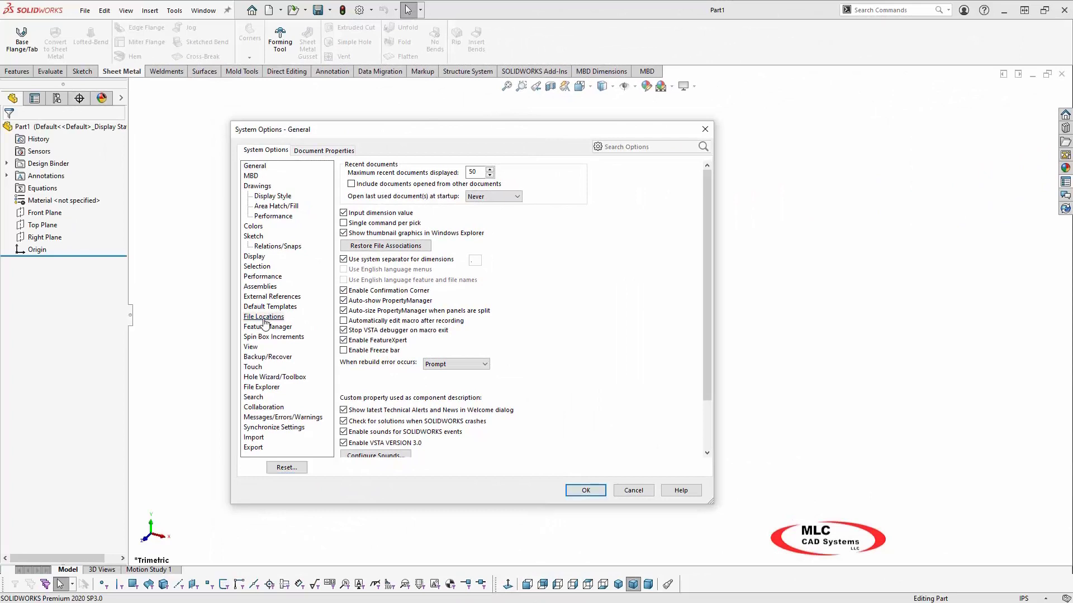
{"action": "left_click", "coordinate": [263, 317]}
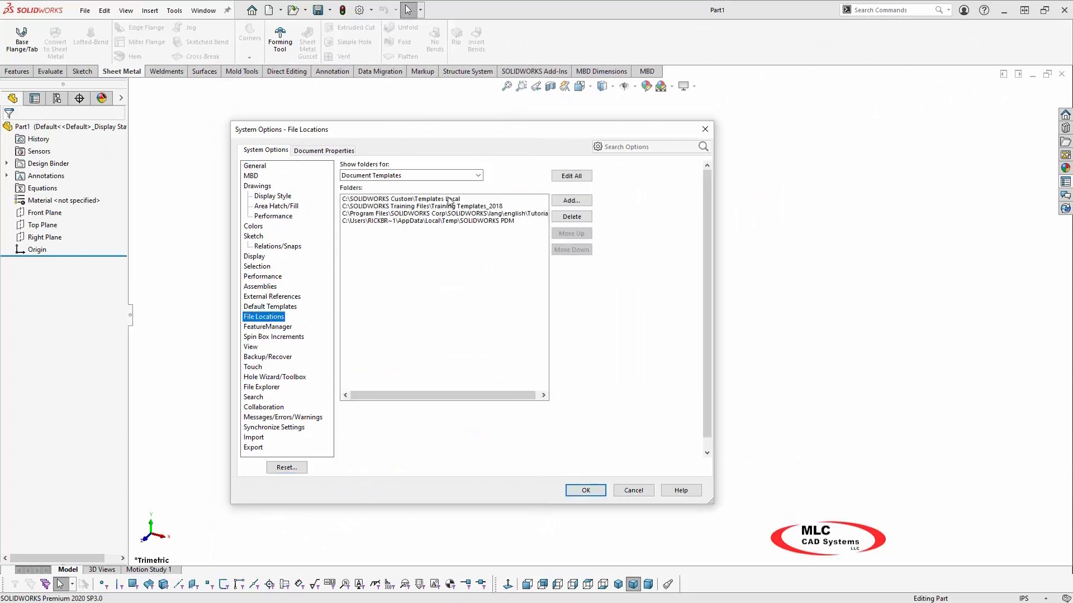
{"action": "left_click", "coordinate": [478, 177]}
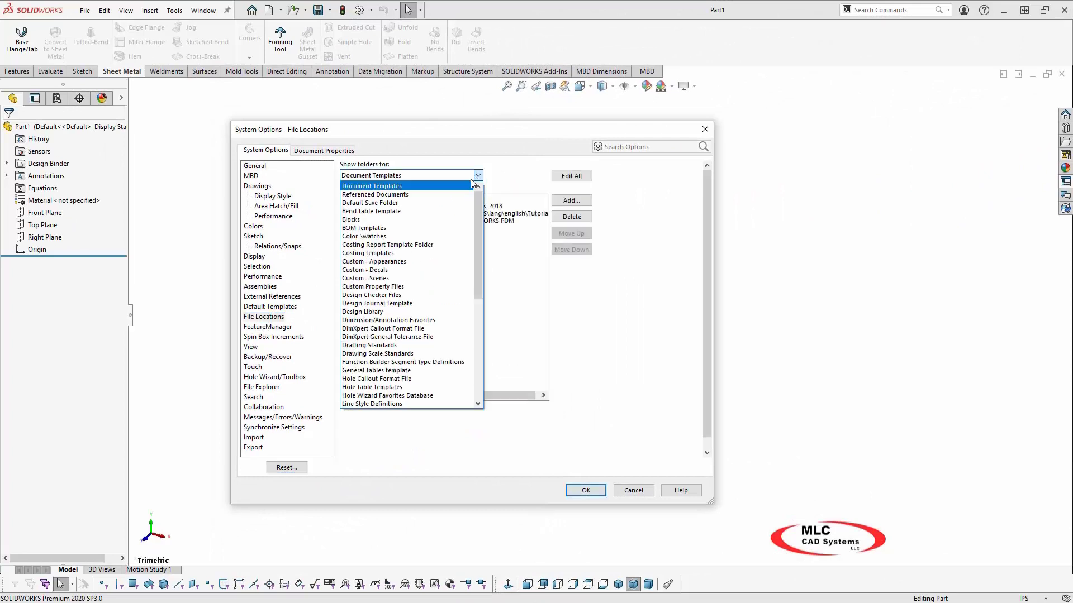
{"action": "left_click", "coordinate": [403, 290]}
Step: Replace the default folder with C:\SOLIDWORKS Custom\Custom Property and confirm the options
{"action": "left_click", "coordinate": [486, 203]}
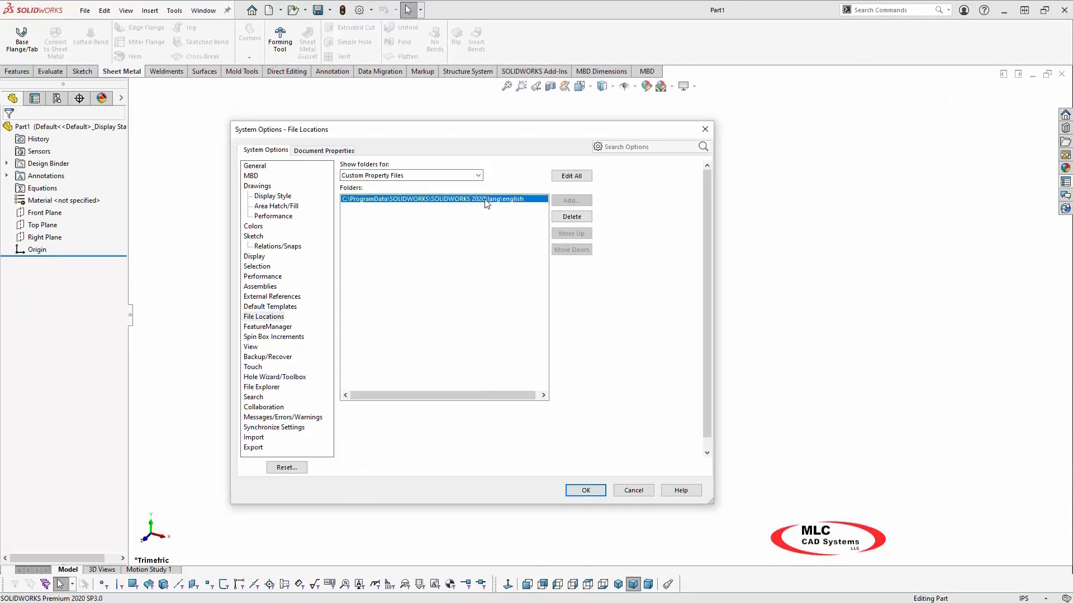
{"action": "left_click", "coordinate": [570, 217]}
{"action": "left_click", "coordinate": [570, 200]}
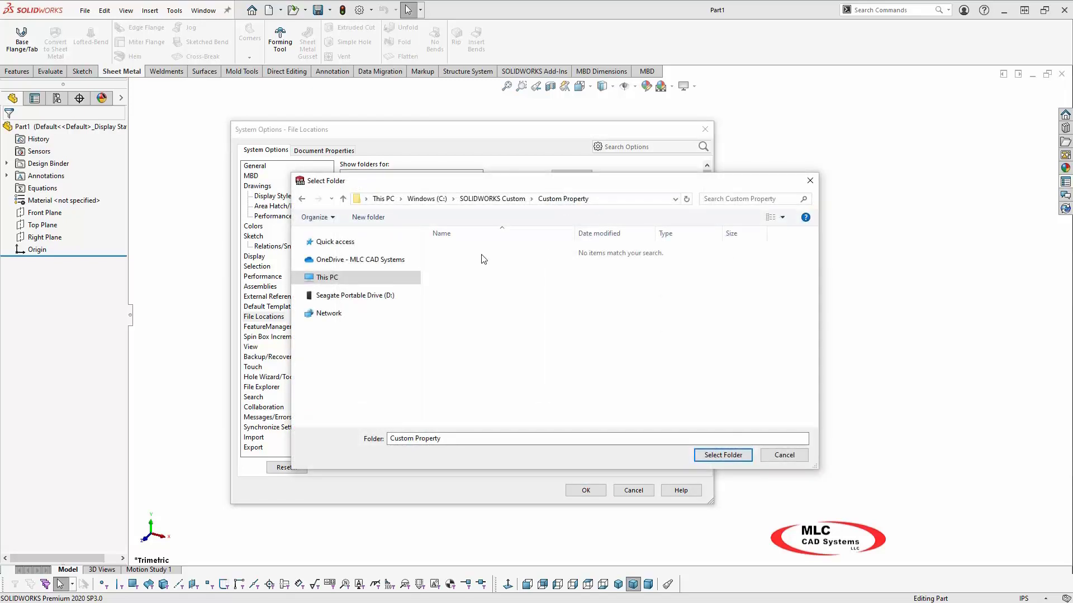
{"action": "left_click", "coordinate": [721, 455]}
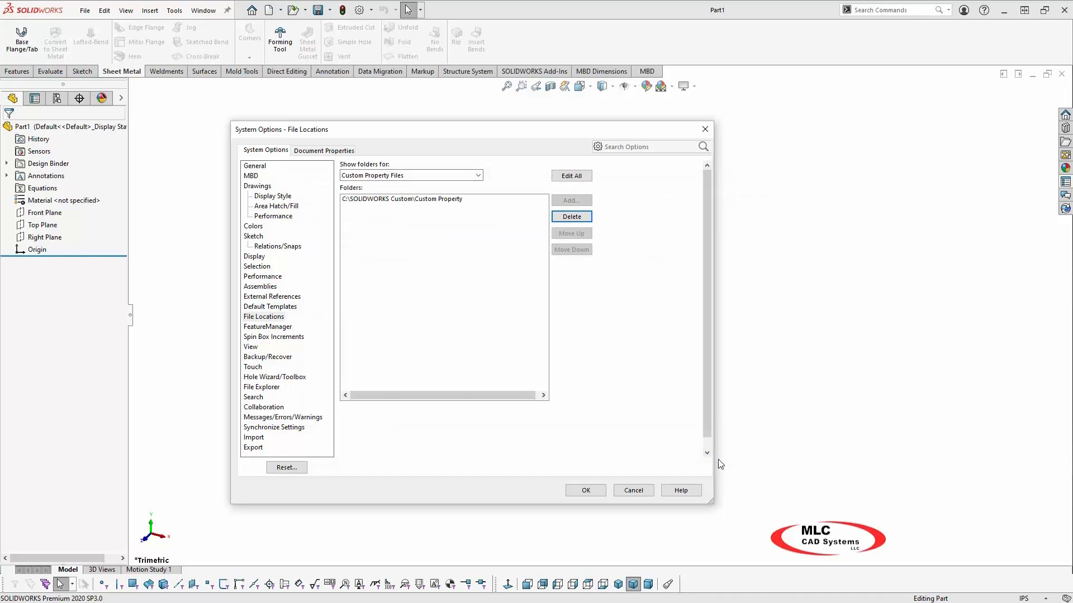
{"action": "left_click", "coordinate": [586, 494]}
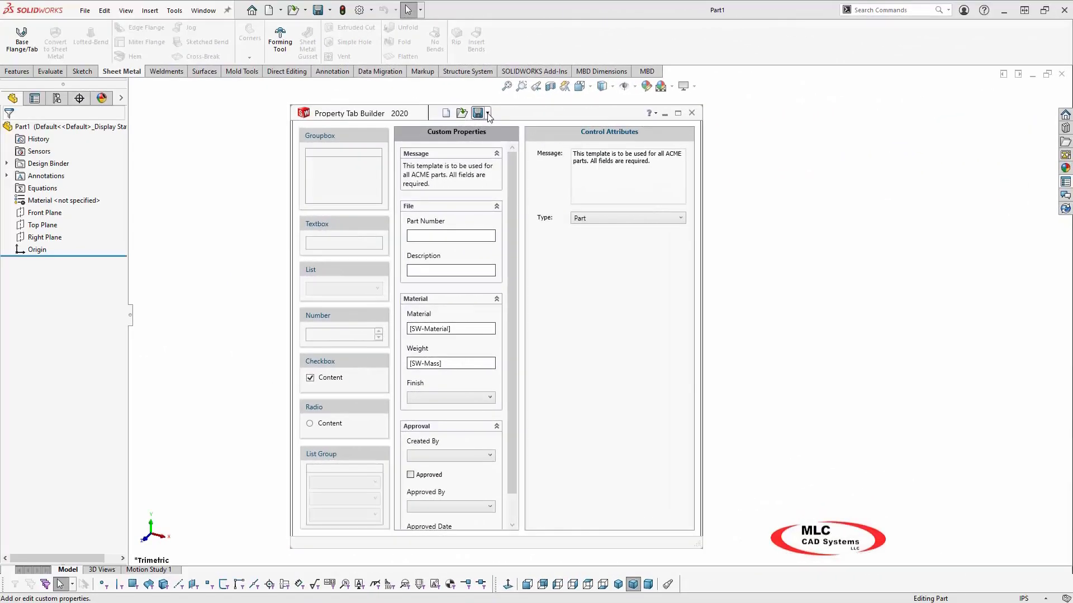
Step: Save the current Property Tab Builder template under the file name ACME PART
{"action": "left_click", "coordinate": [481, 115]}
{"action": "left_click", "coordinate": [409, 382]}
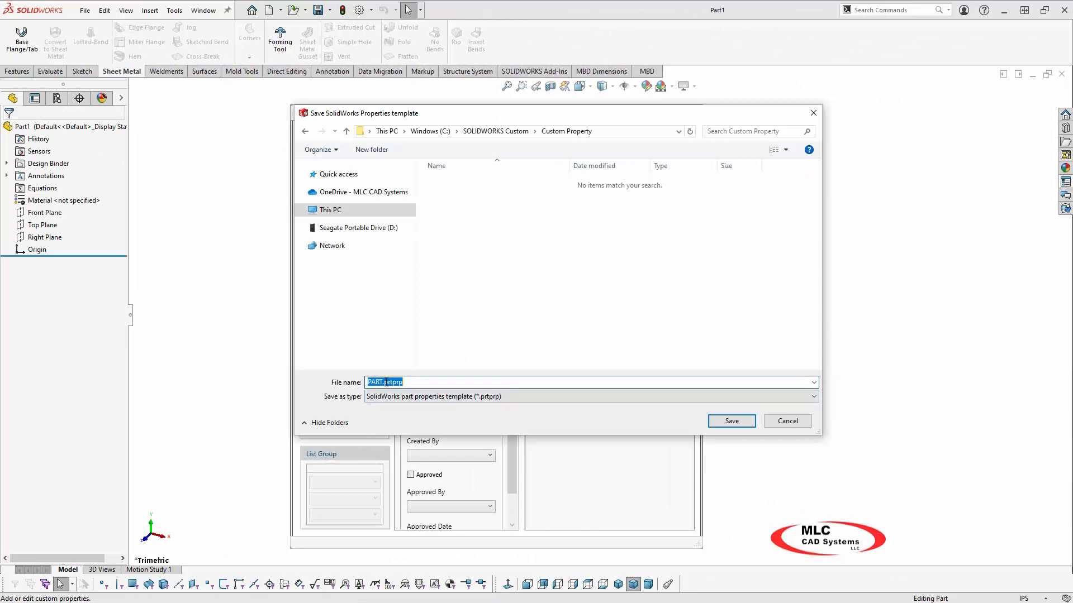
{"action": "type", "text": "ACME PART"}
{"action": "left_click", "coordinate": [728, 421]}
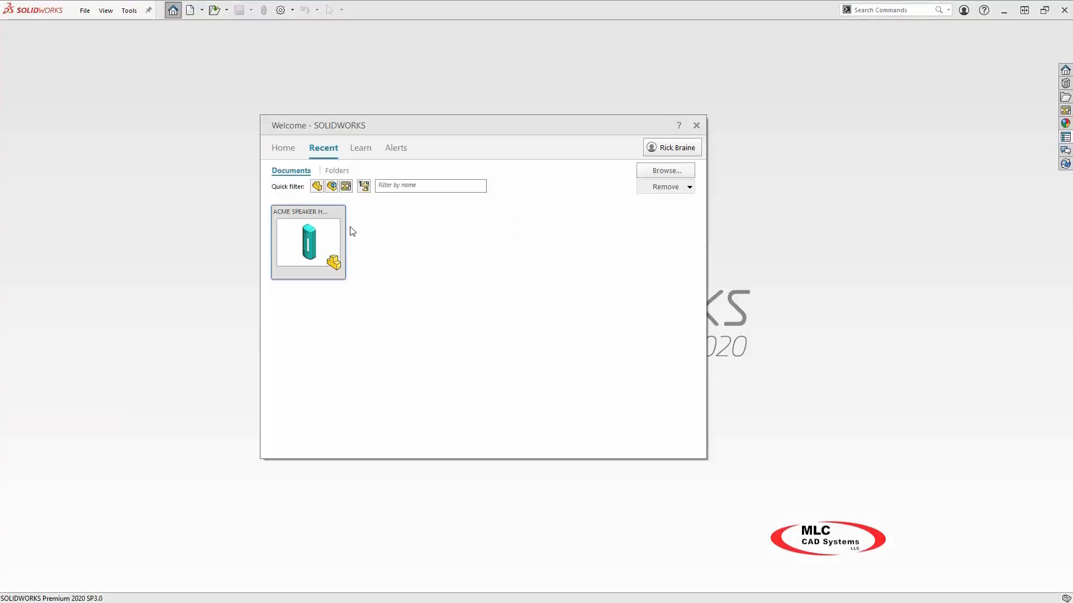
Step: In the Custom Properties task pane, enter ACME PART 1 as the part number
{"action": "key", "text": "Escape"}
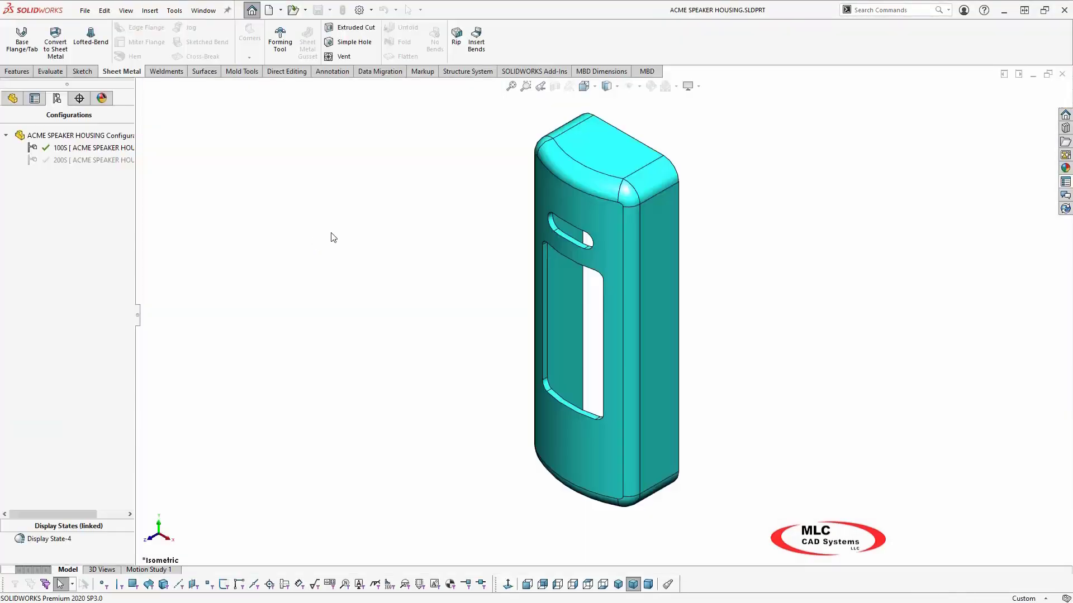
{"action": "left_click", "coordinate": [1065, 182]}
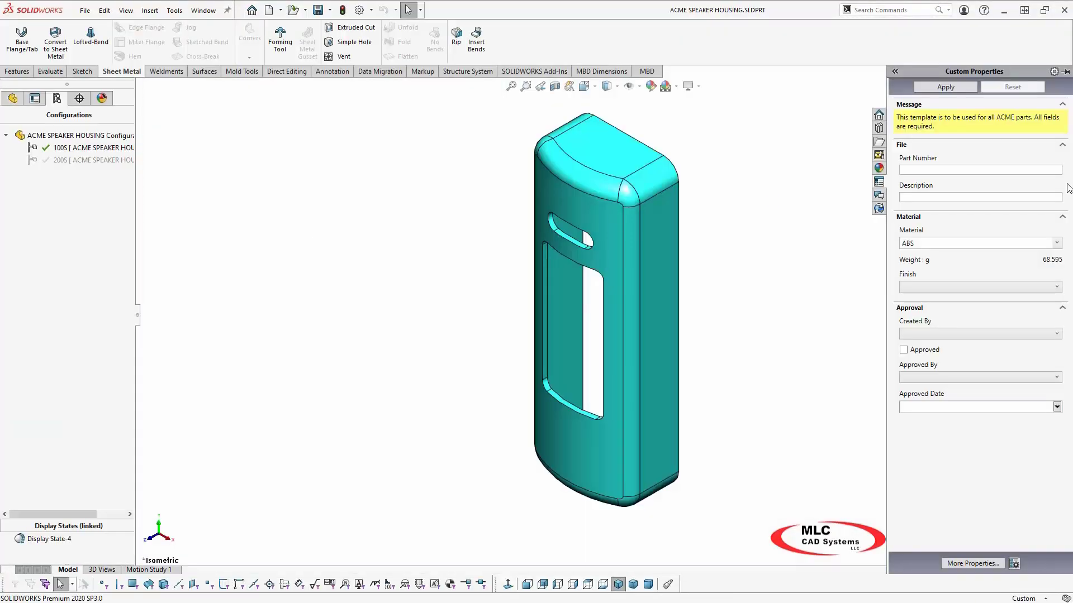
{"action": "left_click", "coordinate": [996, 170]}
{"action": "type", "text": "ACME PART 1"}
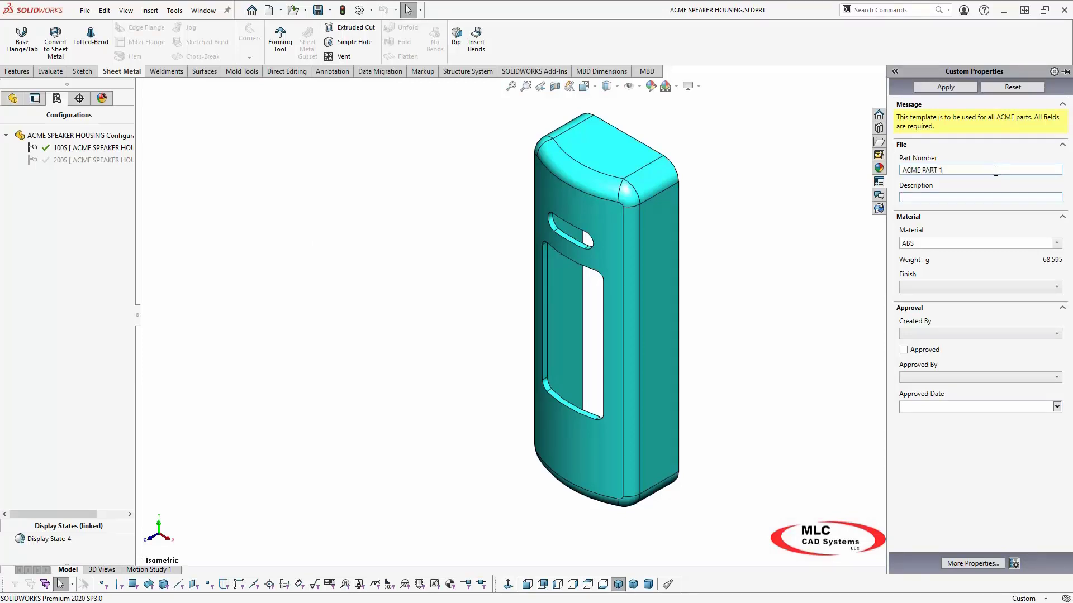
Step: Set the approved date to 7/20/2020, apply the properties, and review the summary list
{"action": "left_click", "coordinate": [1057, 406]}
{"action": "left_click", "coordinate": [923, 479]}
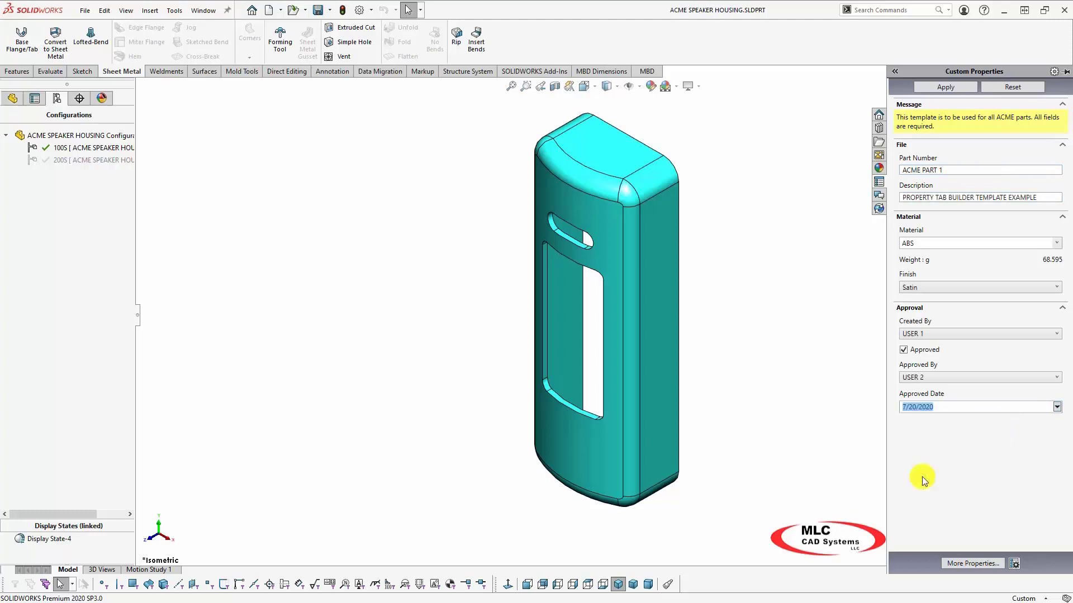
{"action": "left_click", "coordinate": [941, 87]}
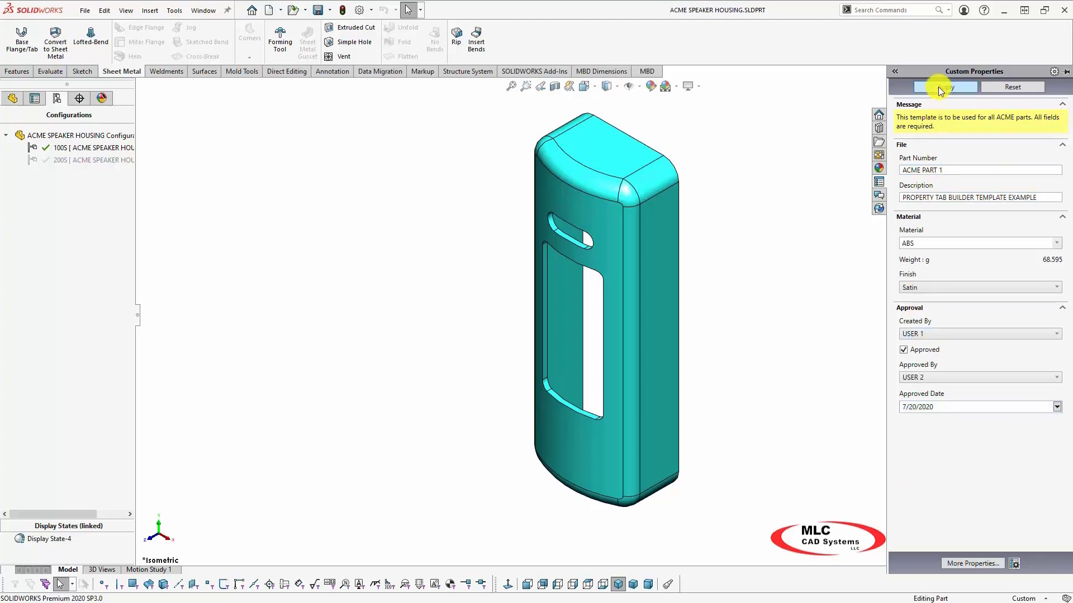
{"action": "left_click", "coordinate": [951, 563]}
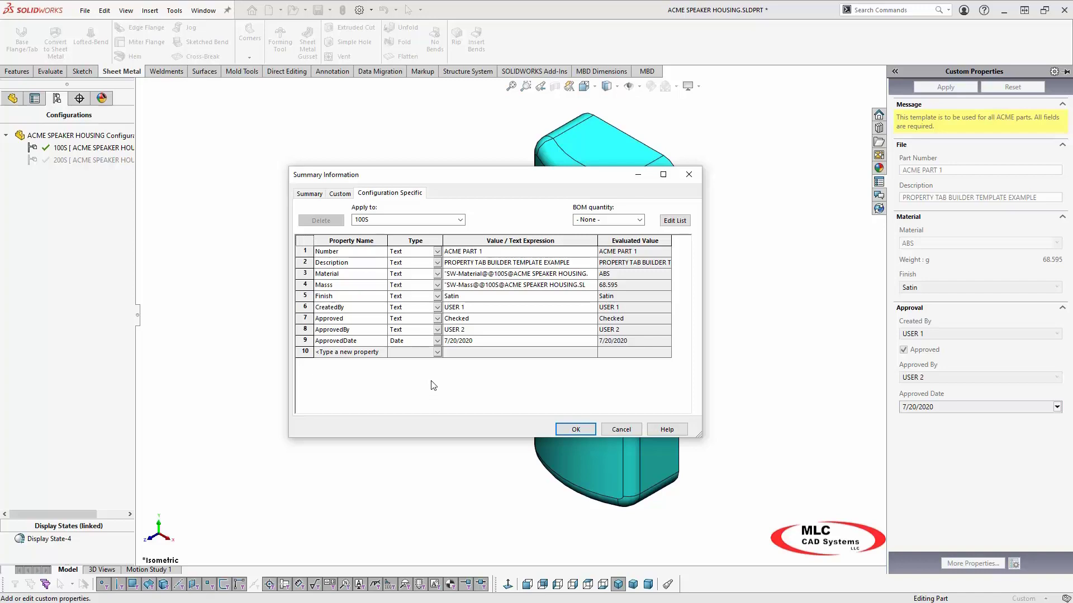
Step: Change the template type to Drawing and save it as a new file named ACME DRAWING
{"action": "left_click", "coordinate": [612, 429]}
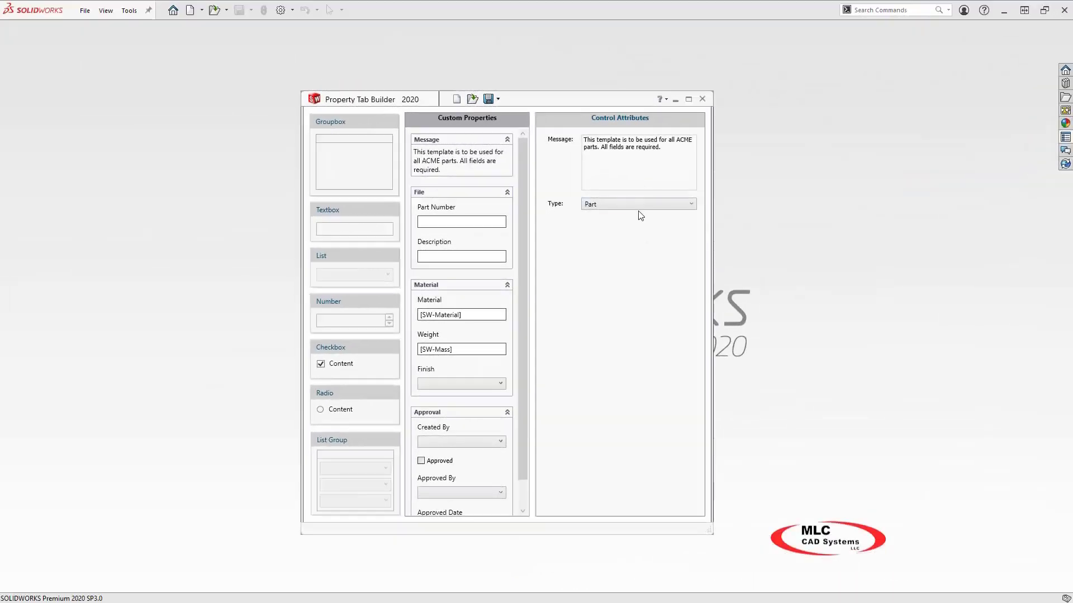
{"action": "left_click", "coordinate": [638, 203]}
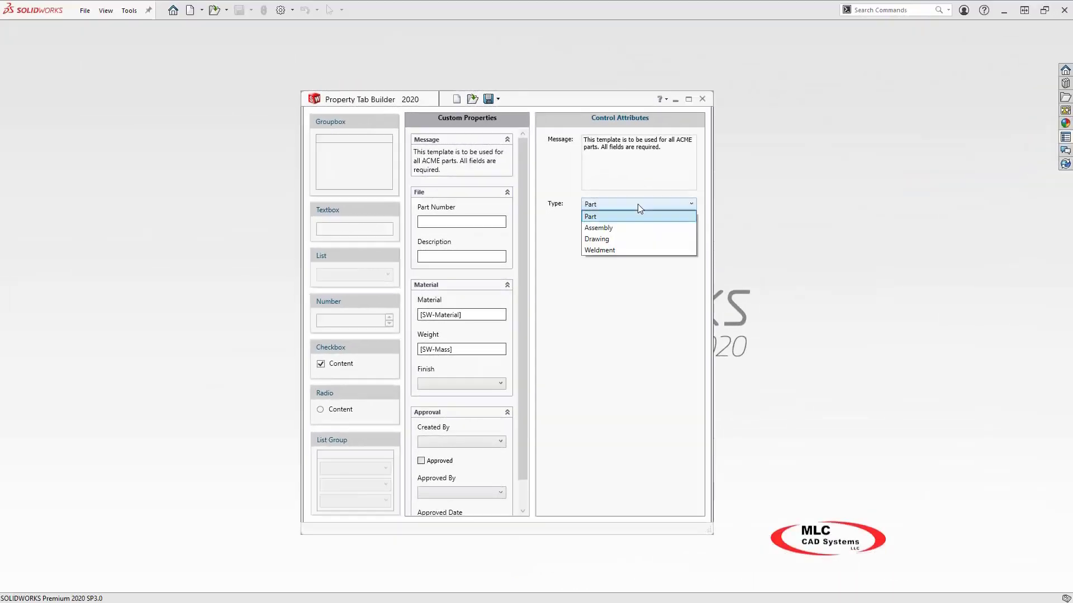
{"action": "left_click", "coordinate": [633, 242]}
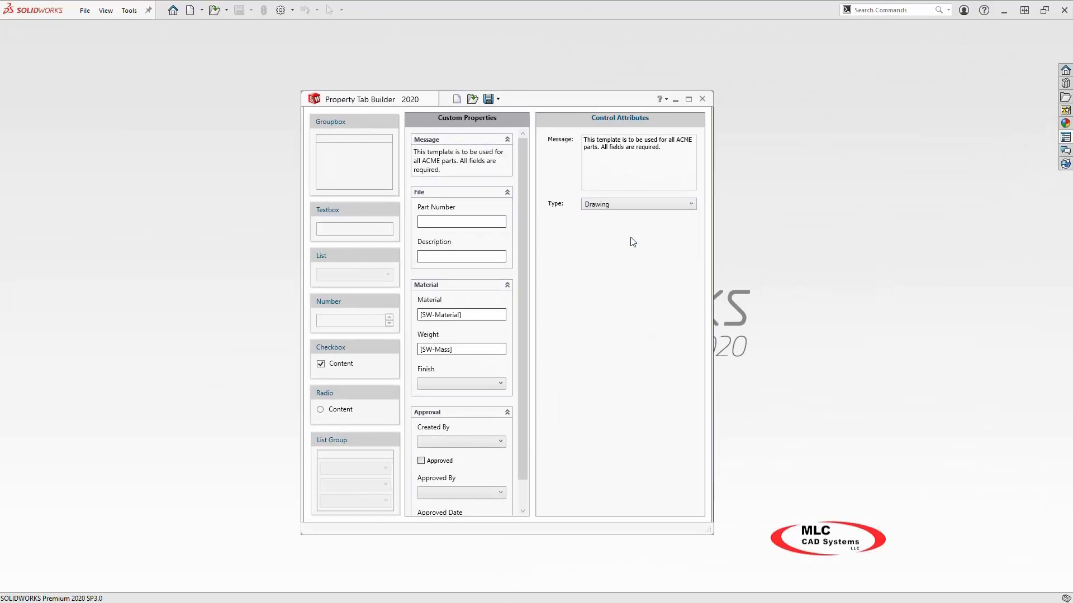
{"action": "left_click", "coordinate": [499, 100]}
{"action": "left_click", "coordinate": [506, 127]}
{"action": "type", "text": "ACME DRAWING.drwprp"}
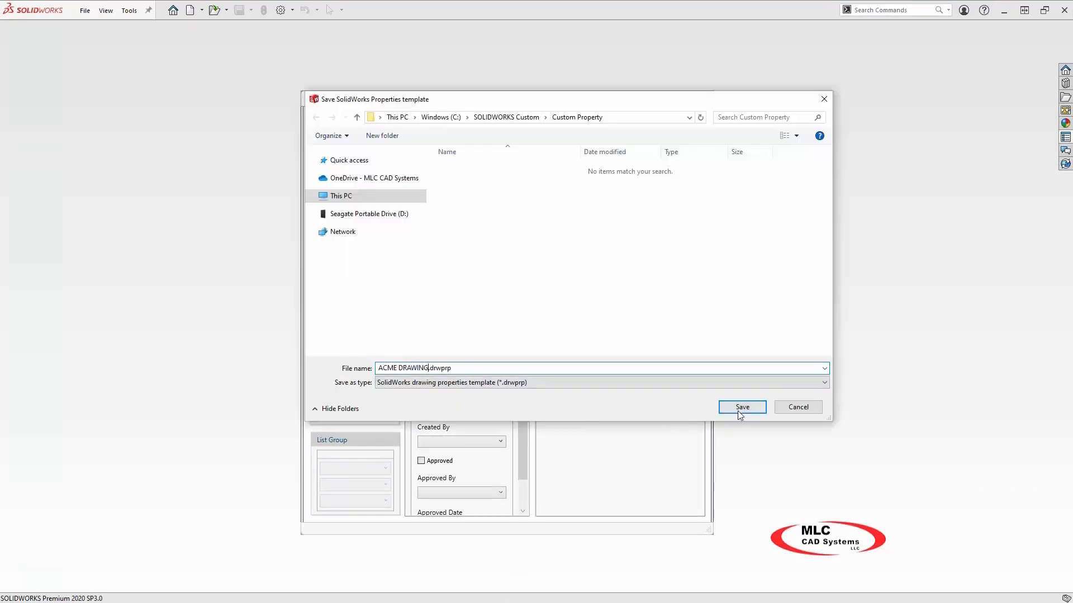
{"action": "left_click", "coordinate": [742, 407]}
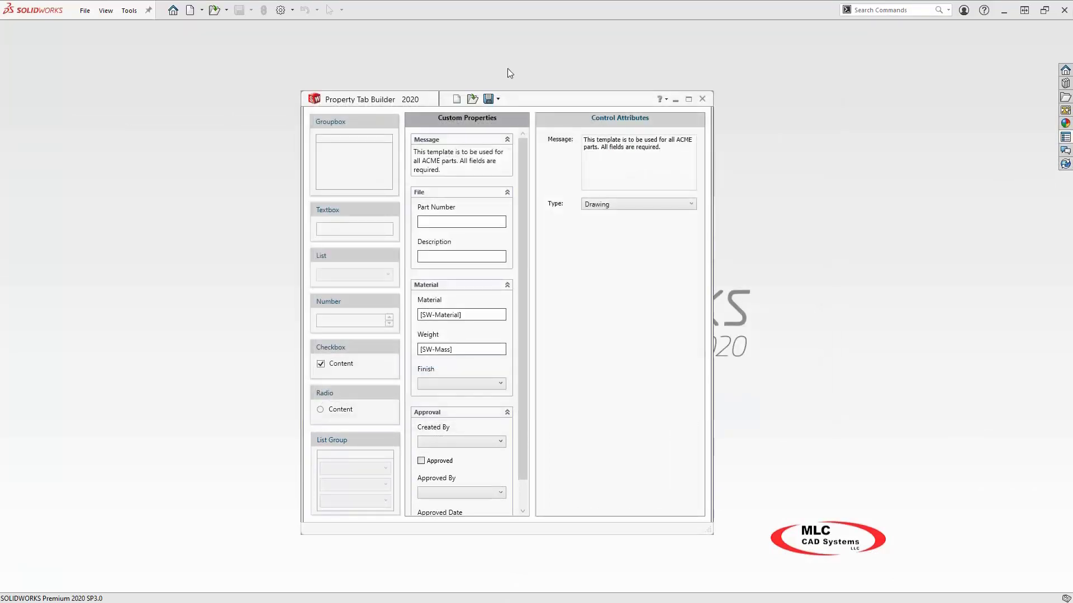
Step: Delete the File and Material groups, and rename Created By to caption Drafted By, name DraftedBy
{"action": "left_click", "coordinate": [445, 192]}
{"action": "key", "text": "Delete"}
{"action": "left_click", "coordinate": [445, 188]}
{"action": "key", "text": "Delete"}
{"action": "left_click", "coordinate": [455, 201]}
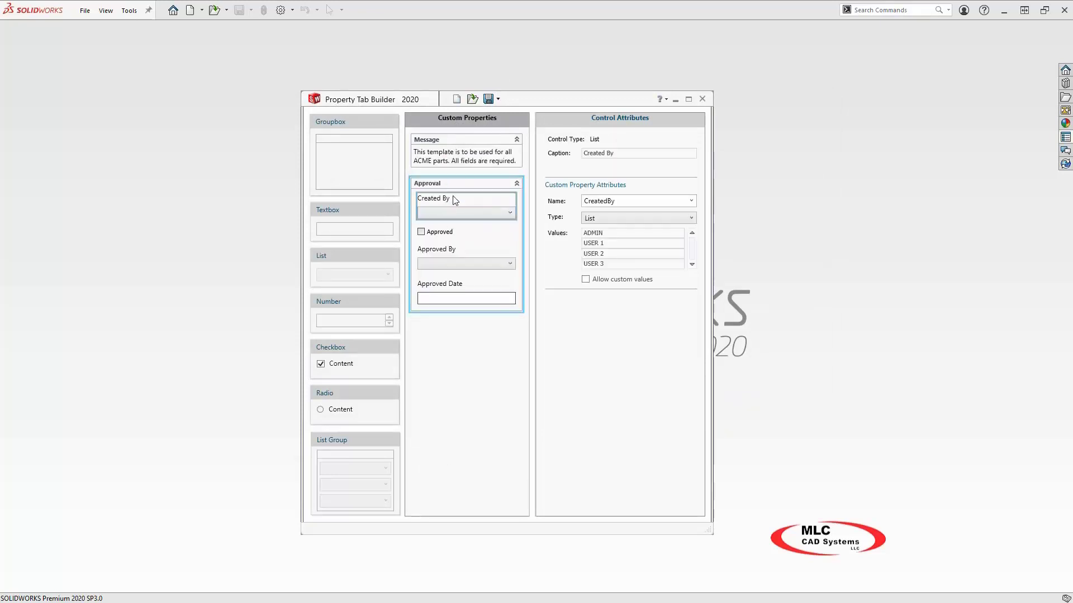
{"action": "type", "text": "Drafted By"}
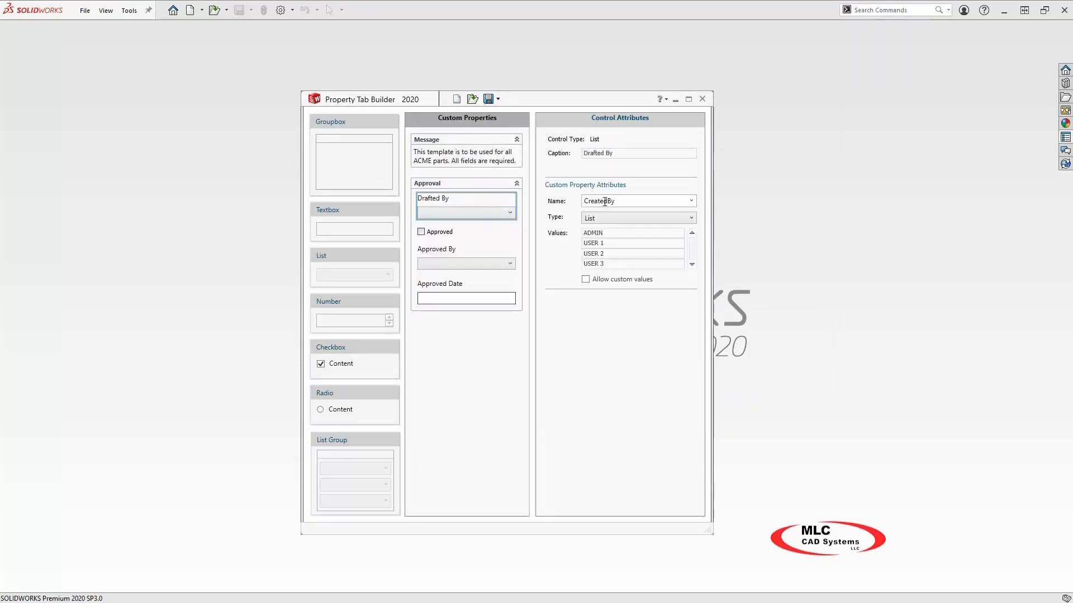
{"action": "double_click", "coordinate": [588, 201]}
{"action": "type", "text": "DraftedBy"}
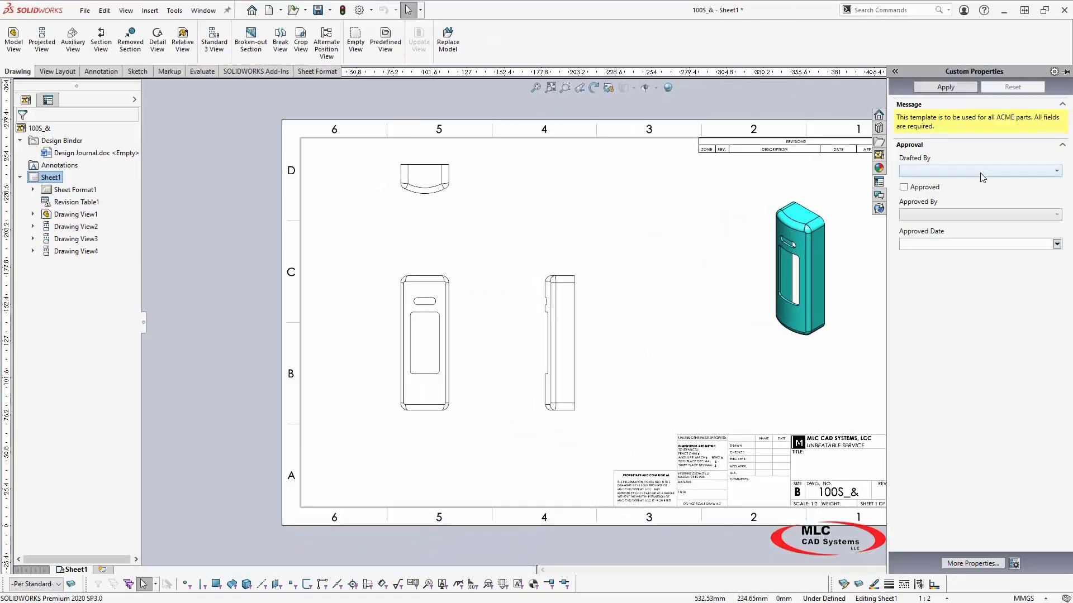
Step: Set Drafted By to USER 1, check Approved, and set Approved By to USER 2
{"action": "left_click", "coordinate": [982, 173]}
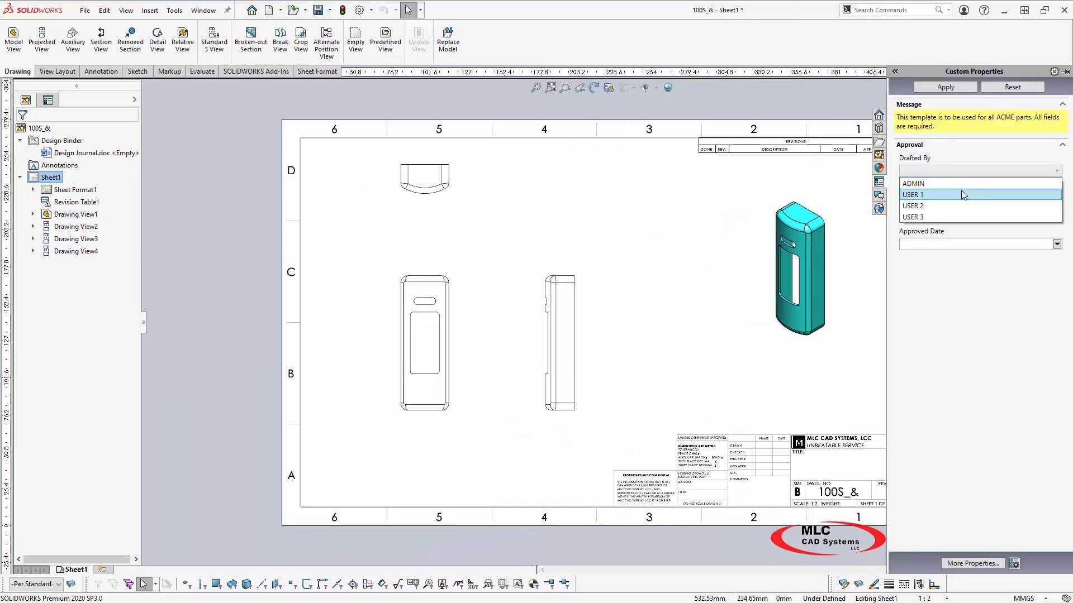
{"action": "left_click", "coordinate": [913, 194]}
{"action": "left_click", "coordinate": [903, 188]}
{"action": "left_click", "coordinate": [927, 215]}
{"action": "left_click", "coordinate": [927, 249]}
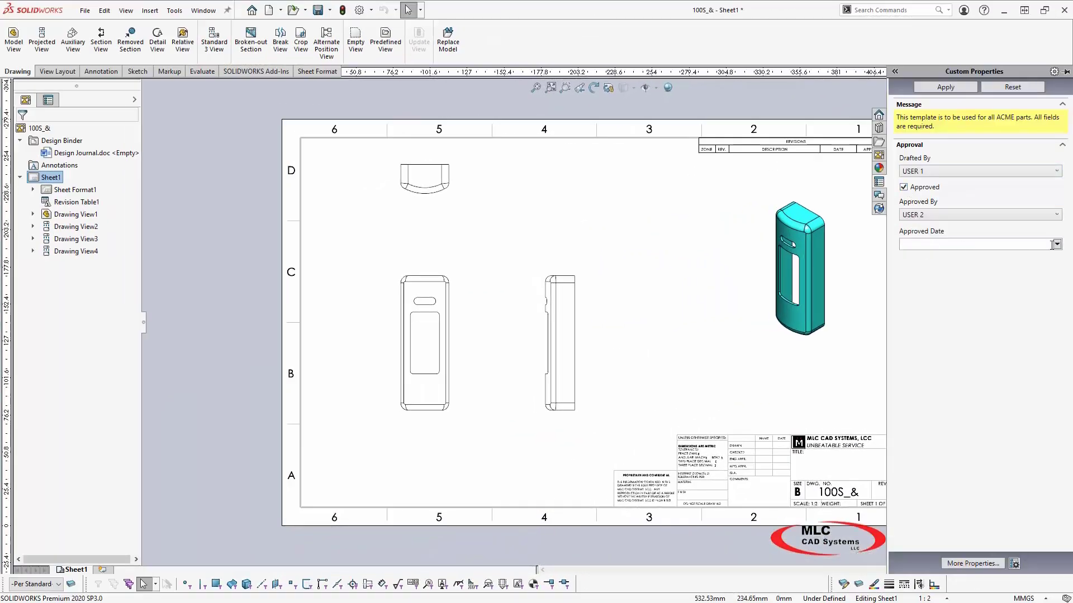
Step: Pick 20 July 2020 as the approved date and review the drawing's properties summary
{"action": "left_click", "coordinate": [1050, 245]}
{"action": "left_click", "coordinate": [1057, 244]}
{"action": "left_click", "coordinate": [923, 310]}
{"action": "left_click", "coordinate": [973, 564]}
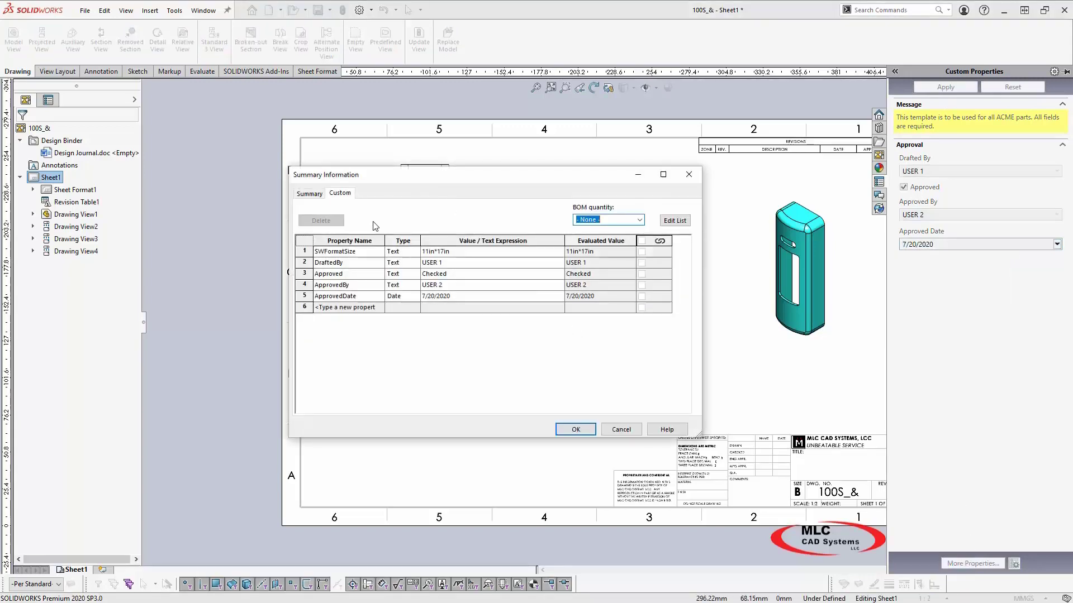